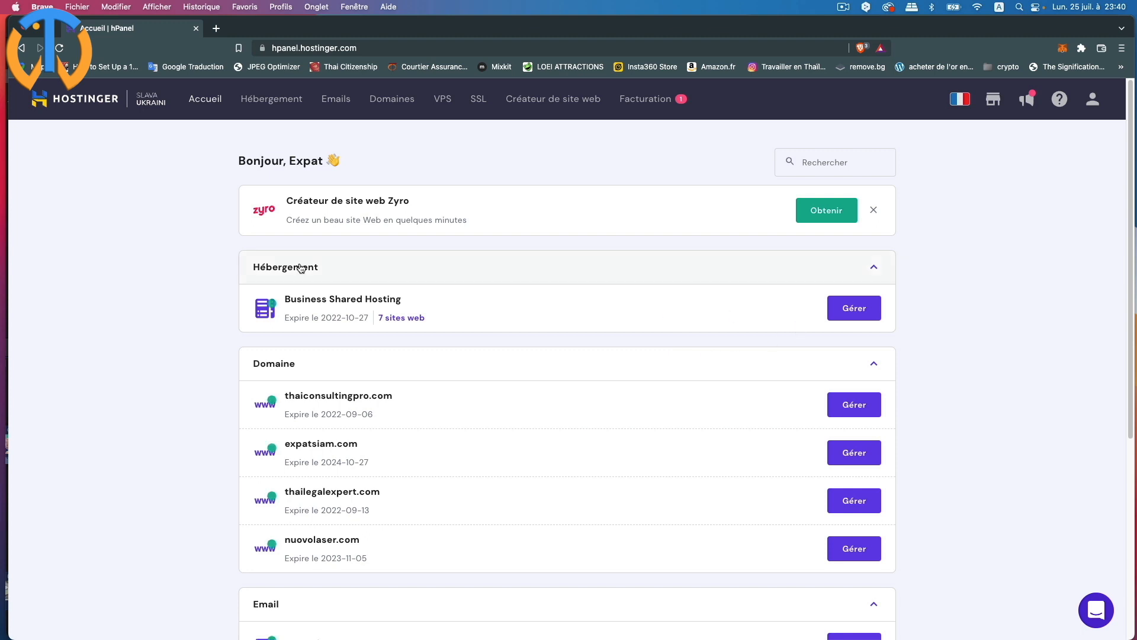
# - Manage the Business Shared Hosting plan, switch to thaiconsultingpro.com and scroll to its Domaines section
pyautogui.click(859, 312)
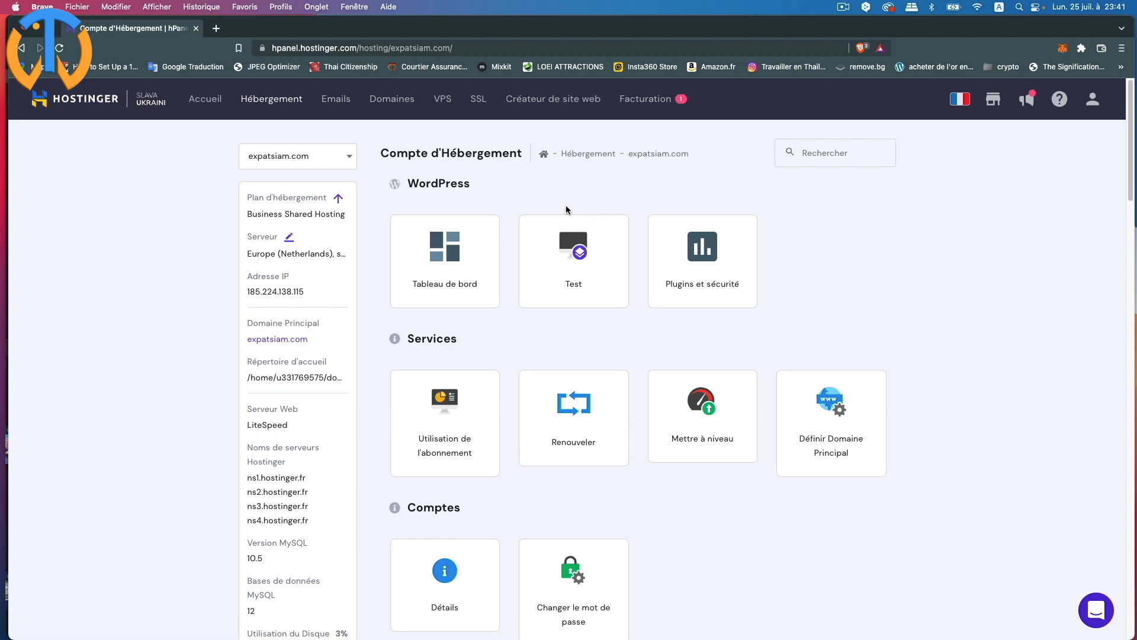
pyautogui.click(349, 158)
pyautogui.scroll(-1, 296, 245)
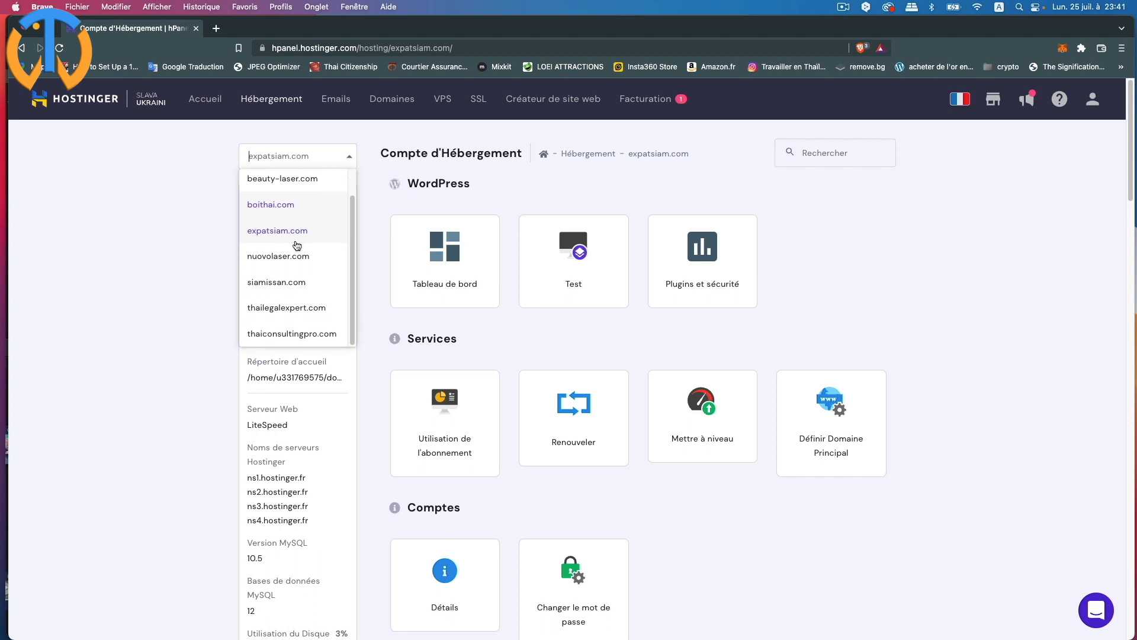
pyautogui.click(303, 334)
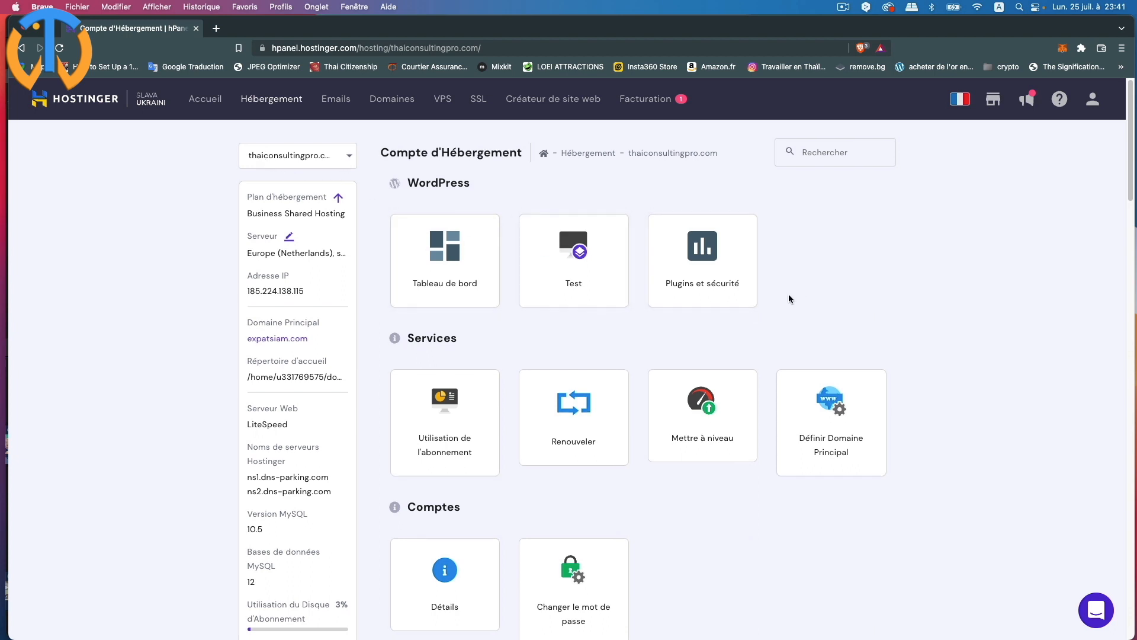
pyautogui.scroll(-5, 788, 296)
pyautogui.scroll(-4, 788, 301)
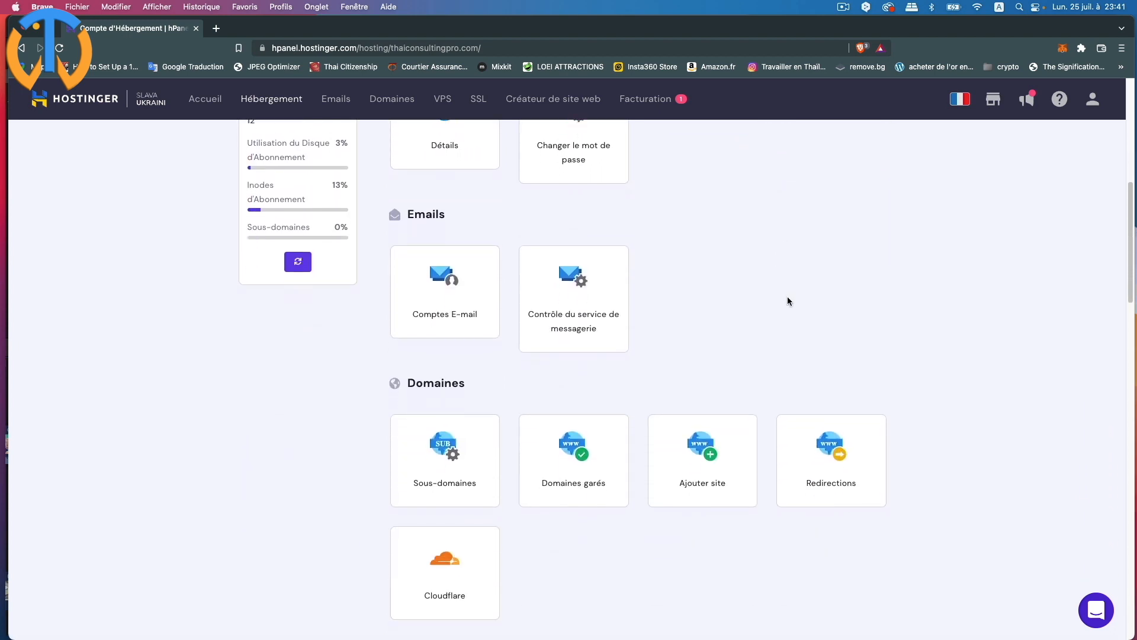
pyautogui.scroll(-1, 788, 301)
pyautogui.scroll(9, 788, 302)
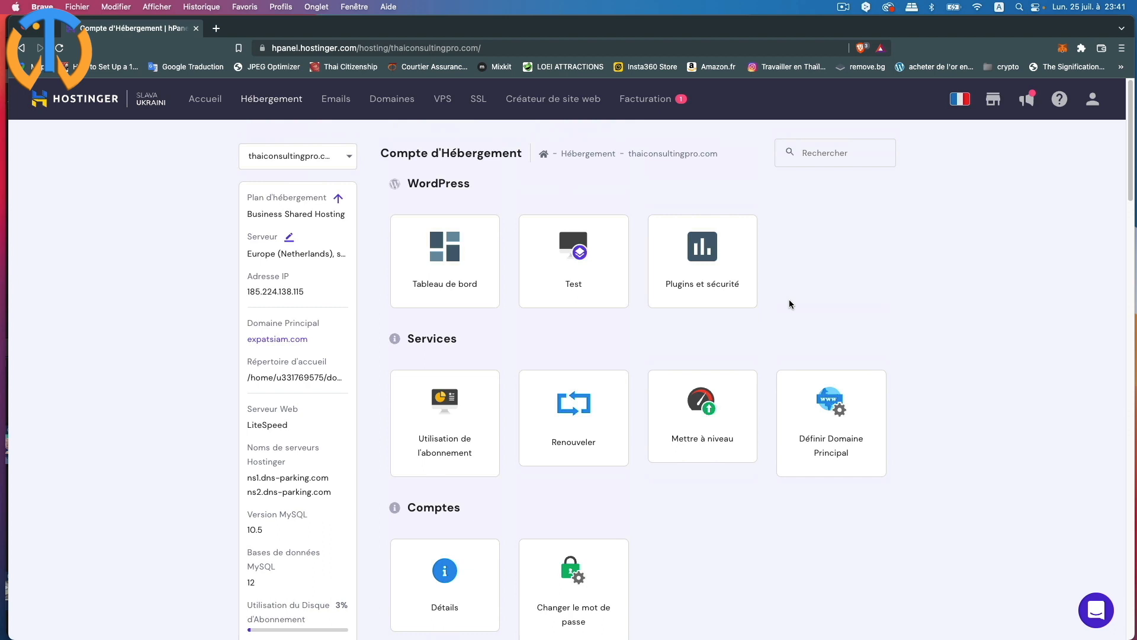
pyautogui.scroll(-2, 675, 386)
pyautogui.scroll(-10, 674, 385)
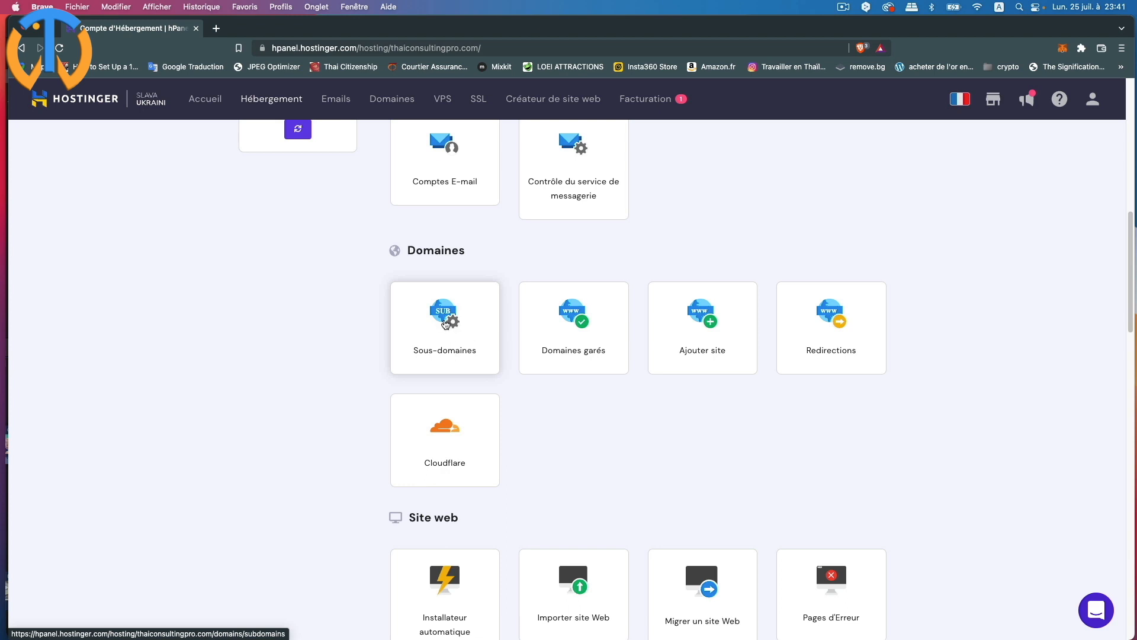
# - Create the subdomain 'test' with the custom folder 'test' under public_html
pyautogui.click(445, 324)
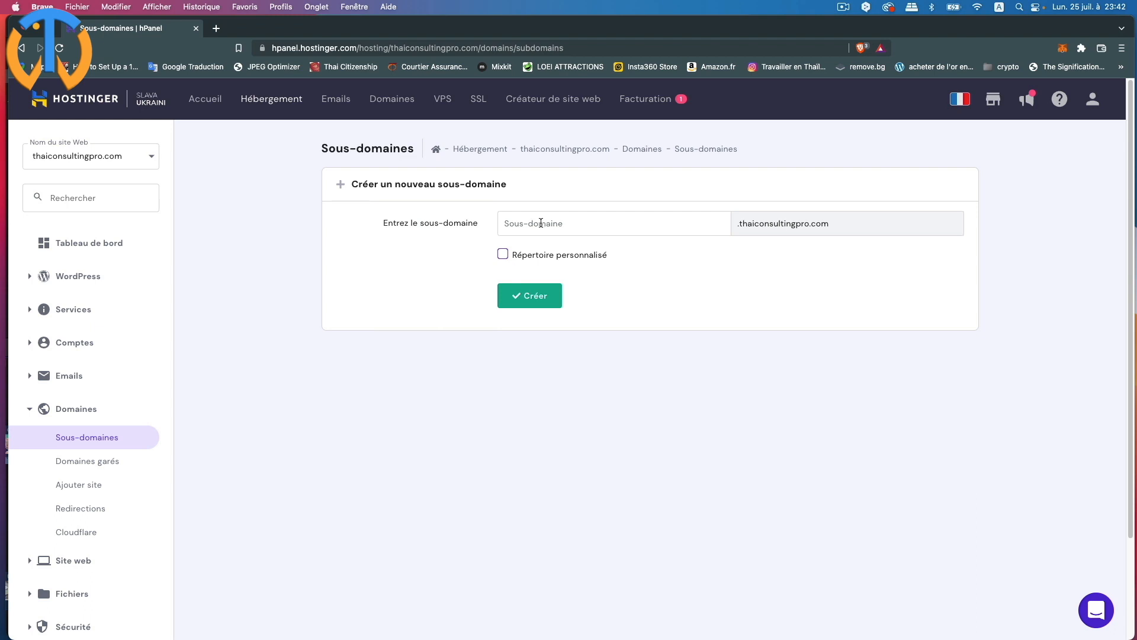
pyautogui.click(541, 223)
pyautogui.write('test')
pyautogui.click(503, 254)
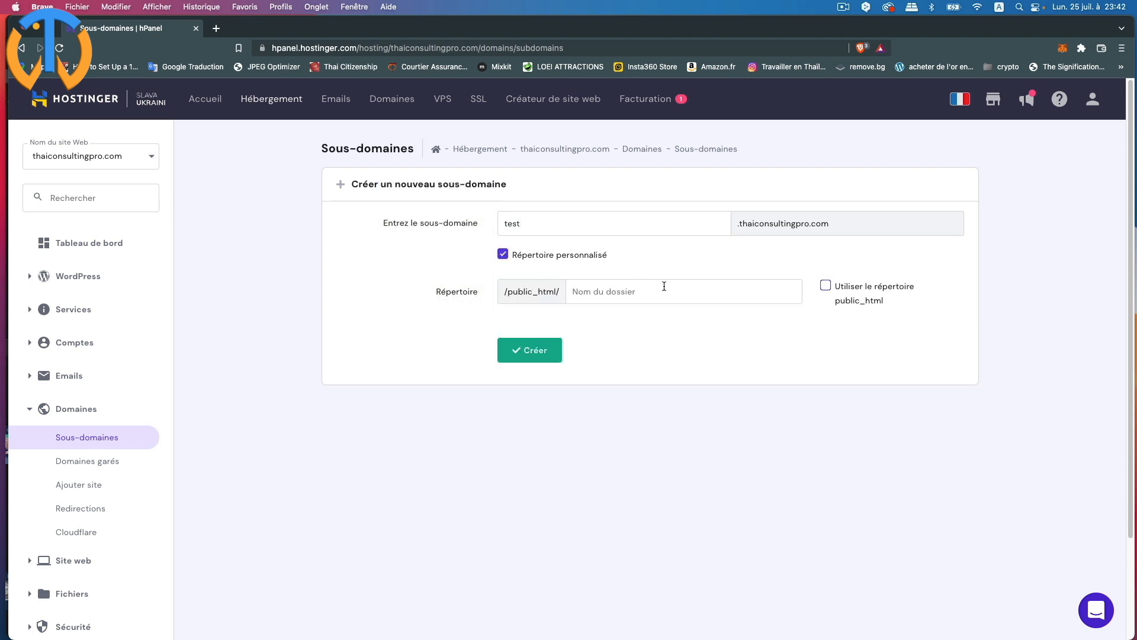
pyautogui.click(640, 294)
pyautogui.write('test')
pyautogui.click(533, 359)
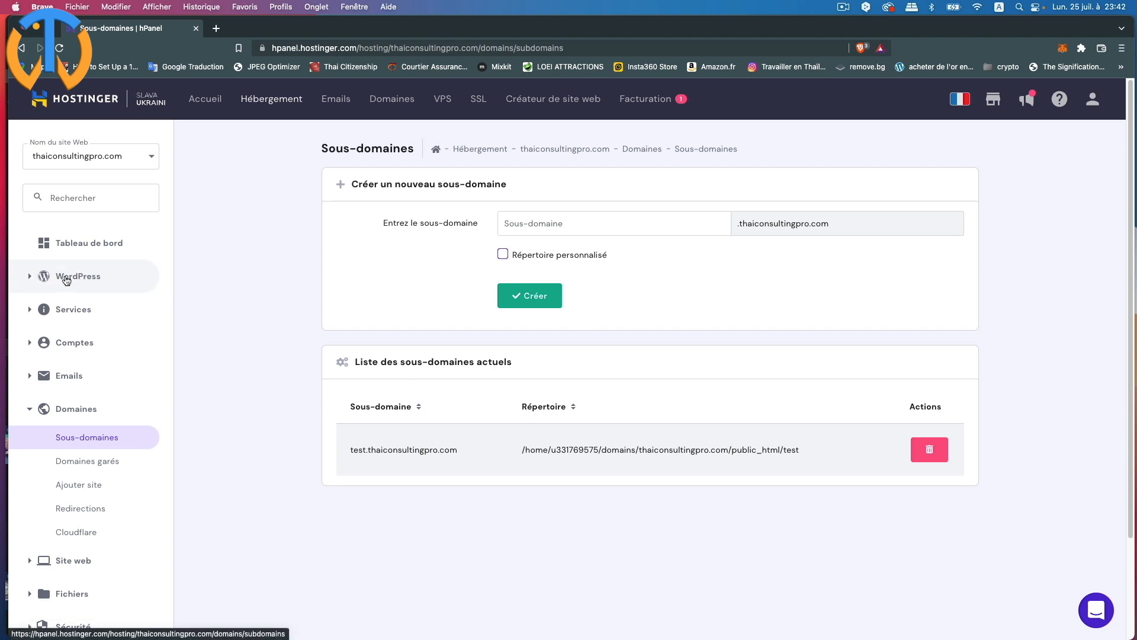
pyautogui.click(66, 280)
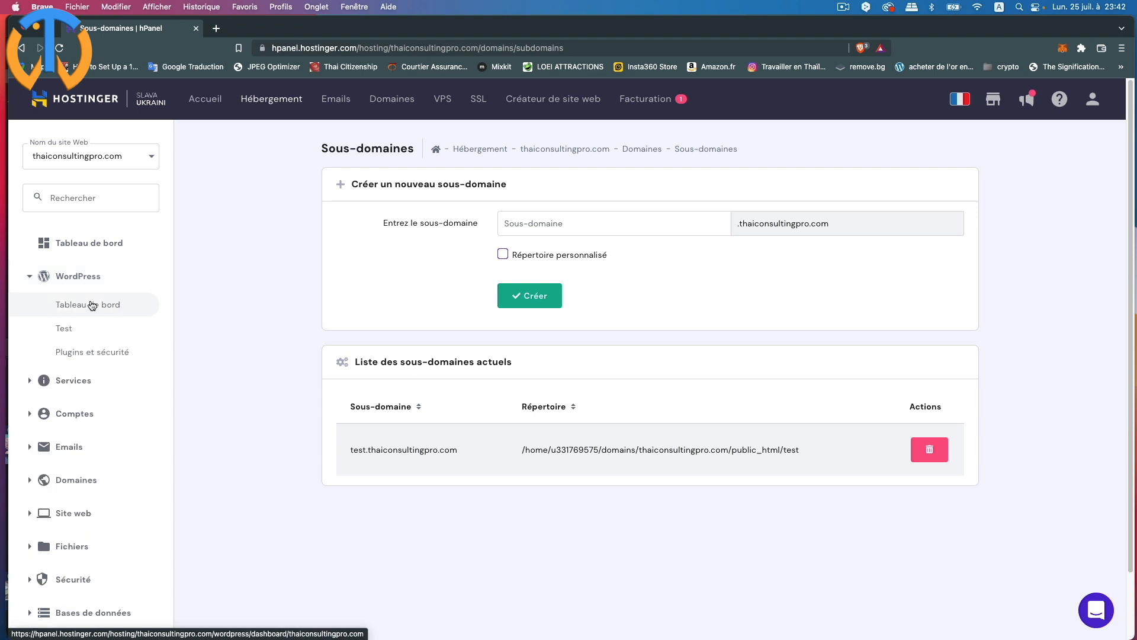
# - Open the WordPress Tableau de bord and switch it to test.thaiconsultingpro.com
pyautogui.click(92, 305)
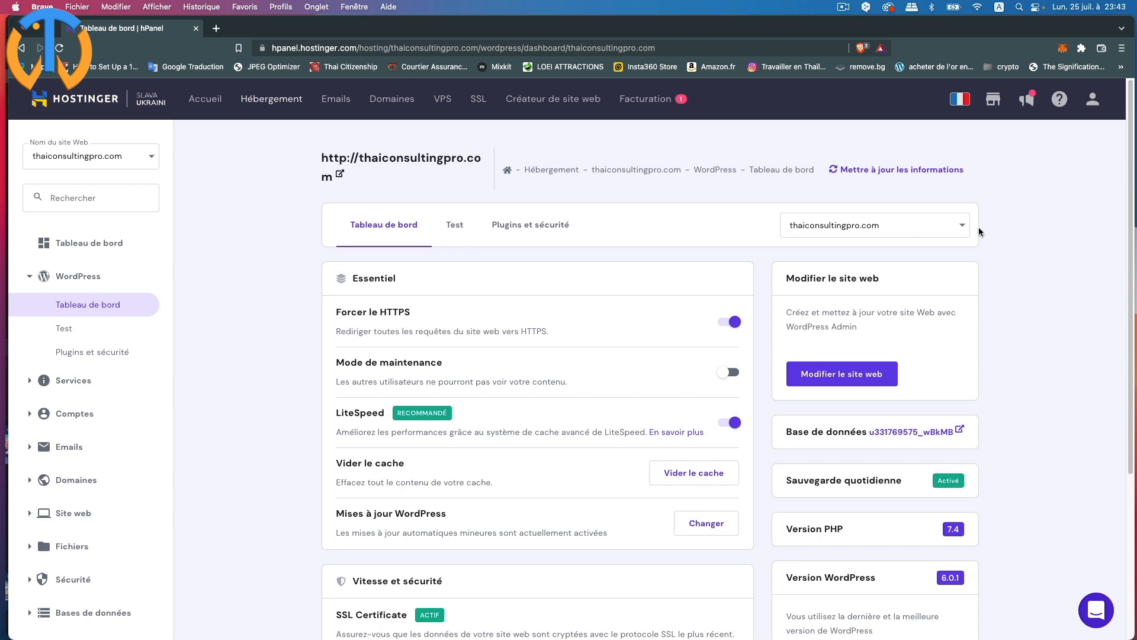
pyautogui.click(965, 229)
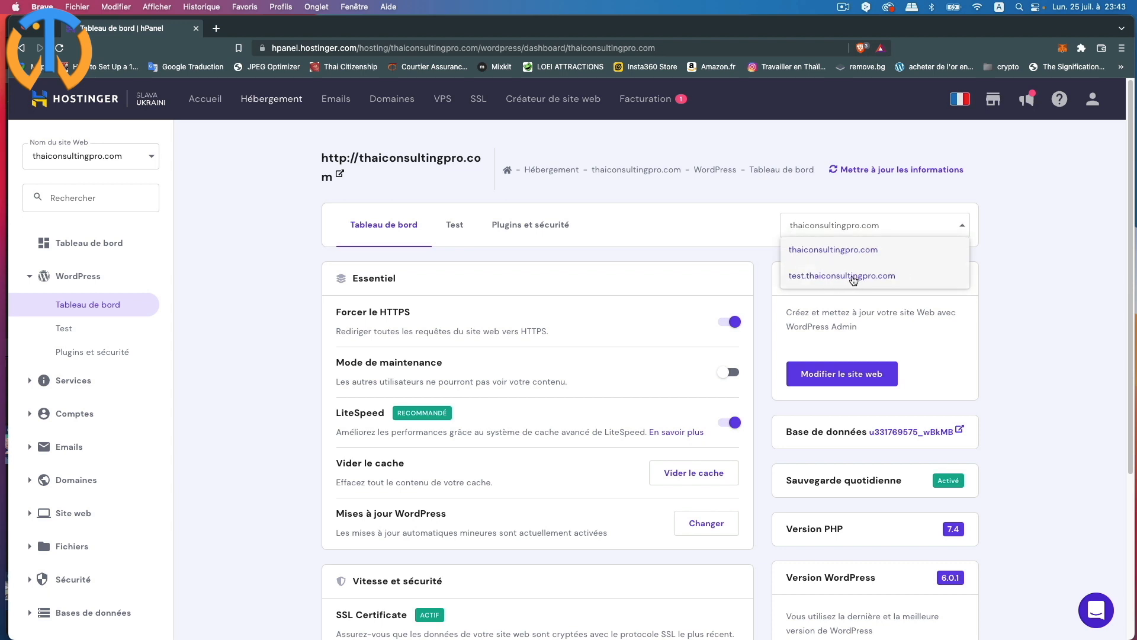
pyautogui.click(856, 276)
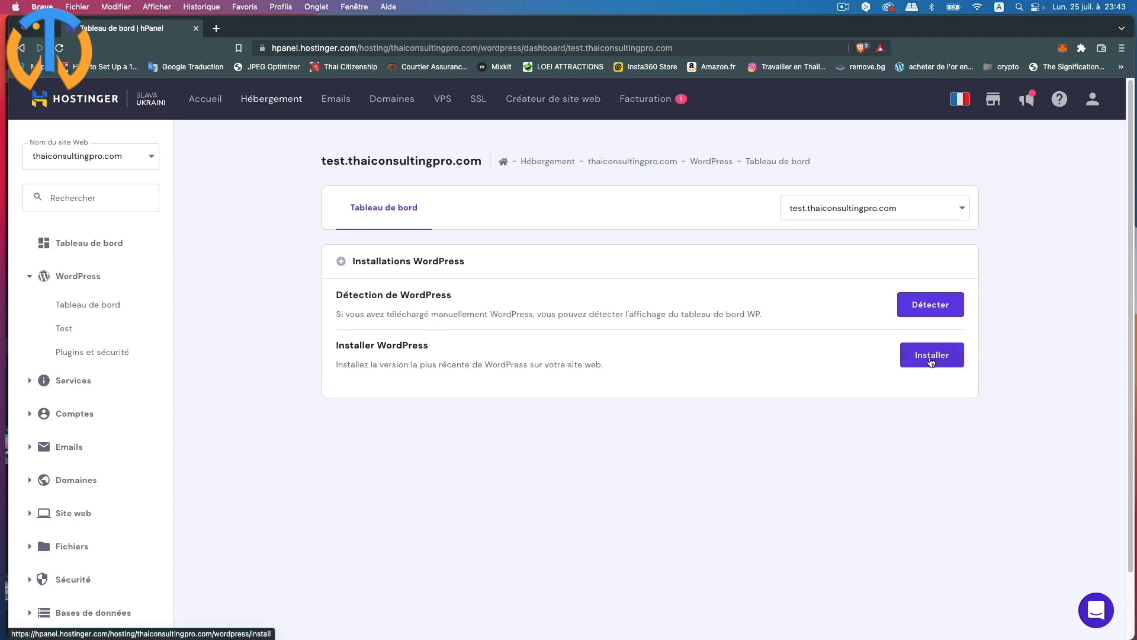
pyautogui.click(932, 359)
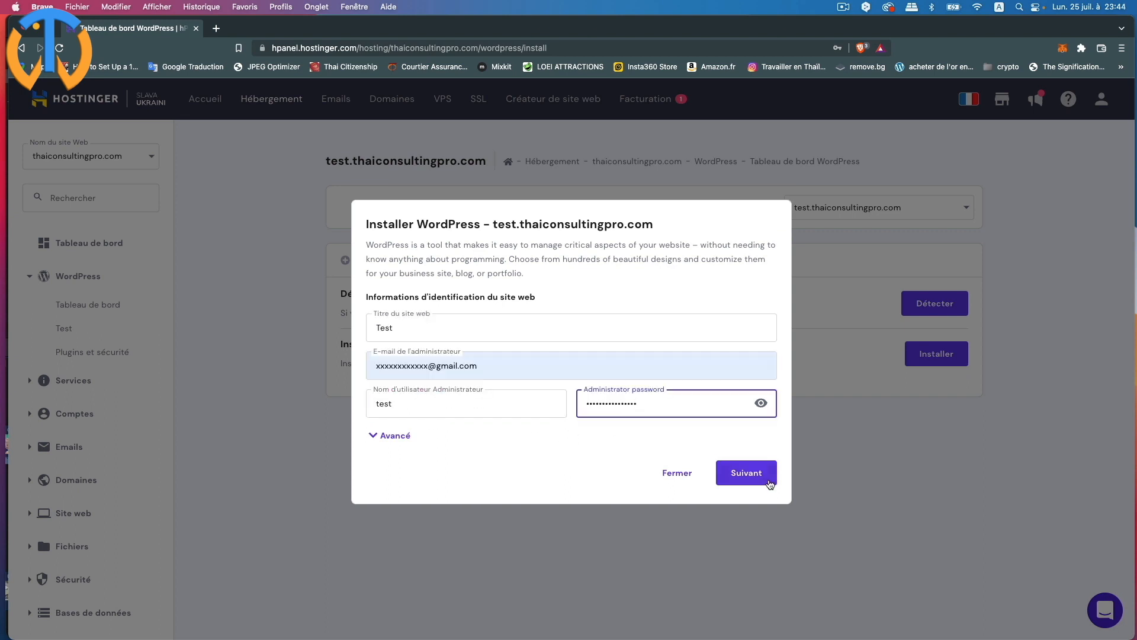
pyautogui.click(381, 437)
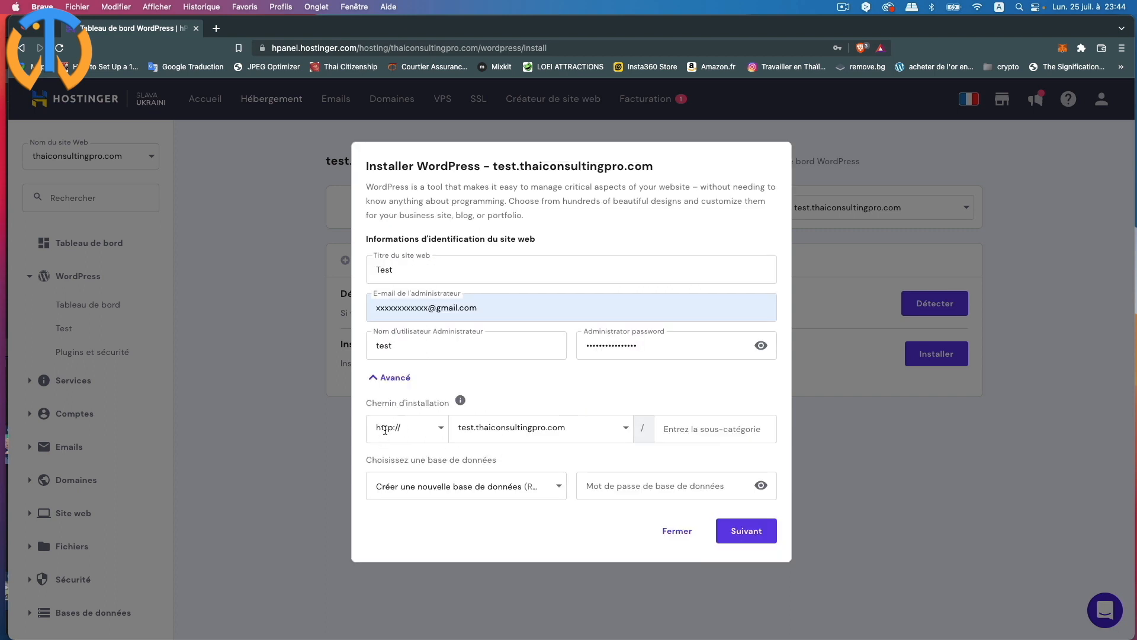
pyautogui.click(442, 428)
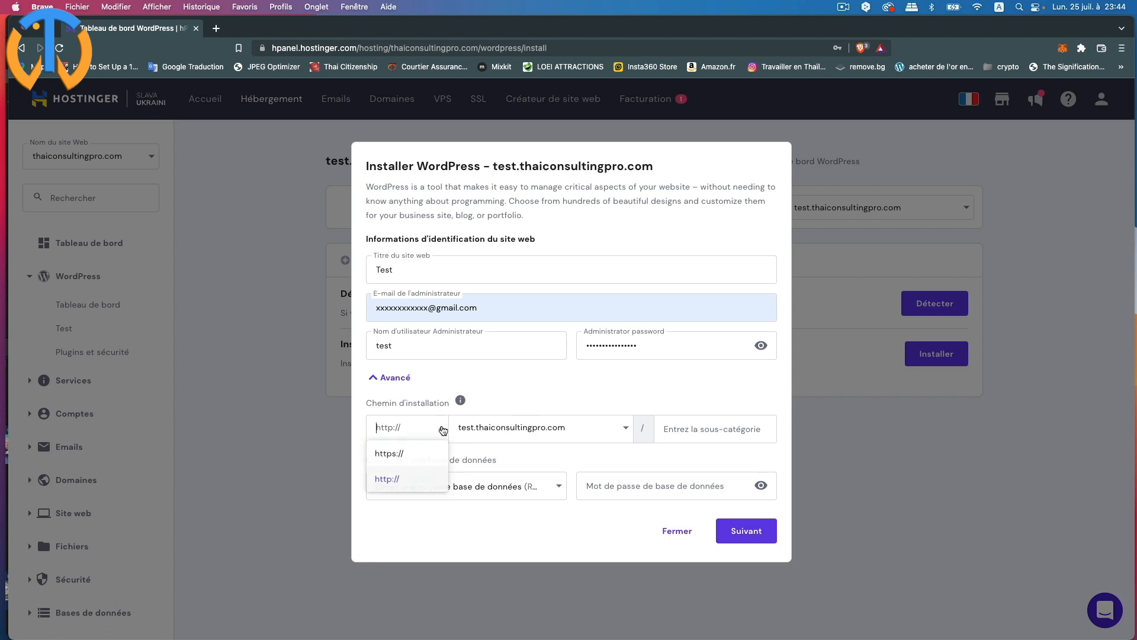
pyautogui.click(402, 455)
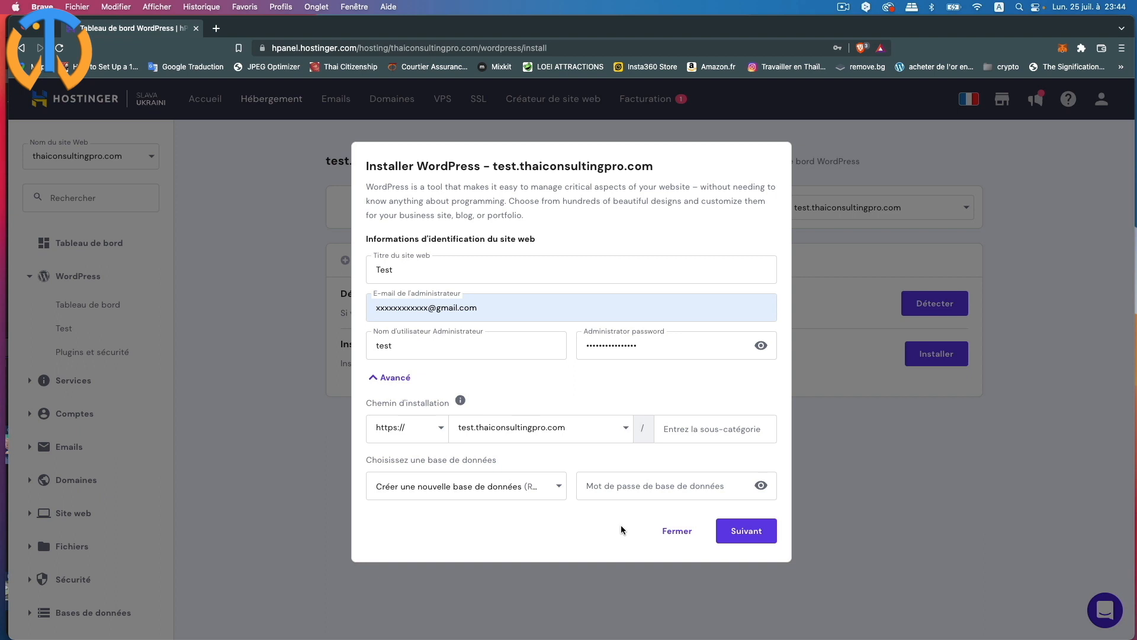
pyautogui.click(616, 494)
pyautogui.press('super+v')
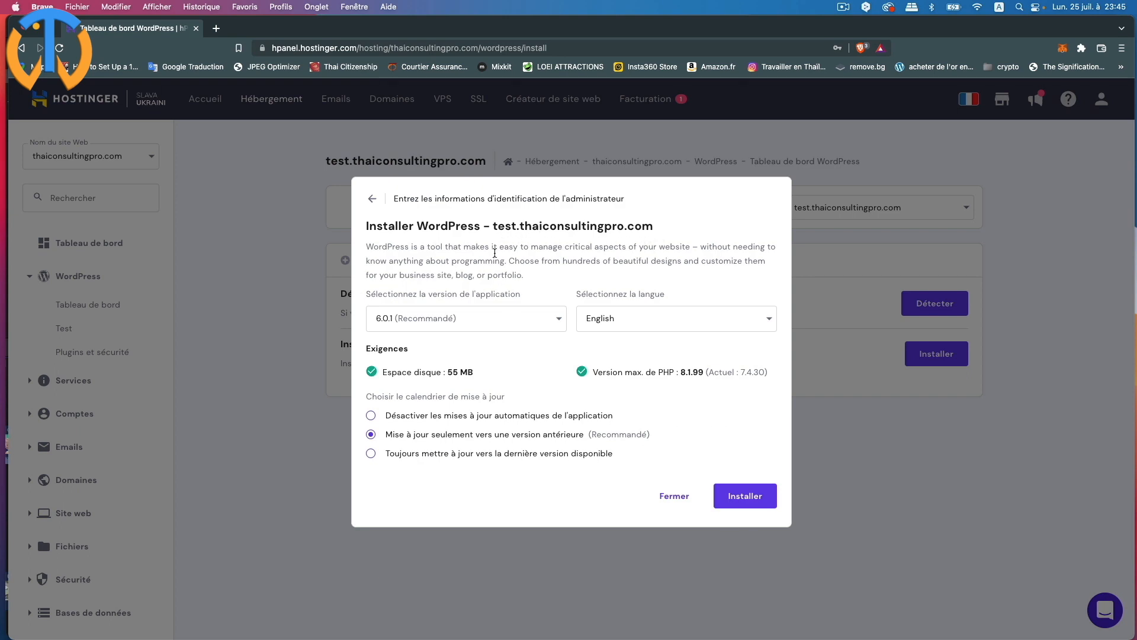
# - Choose French (France) as the site language and install WordPress
pyautogui.click(559, 321)
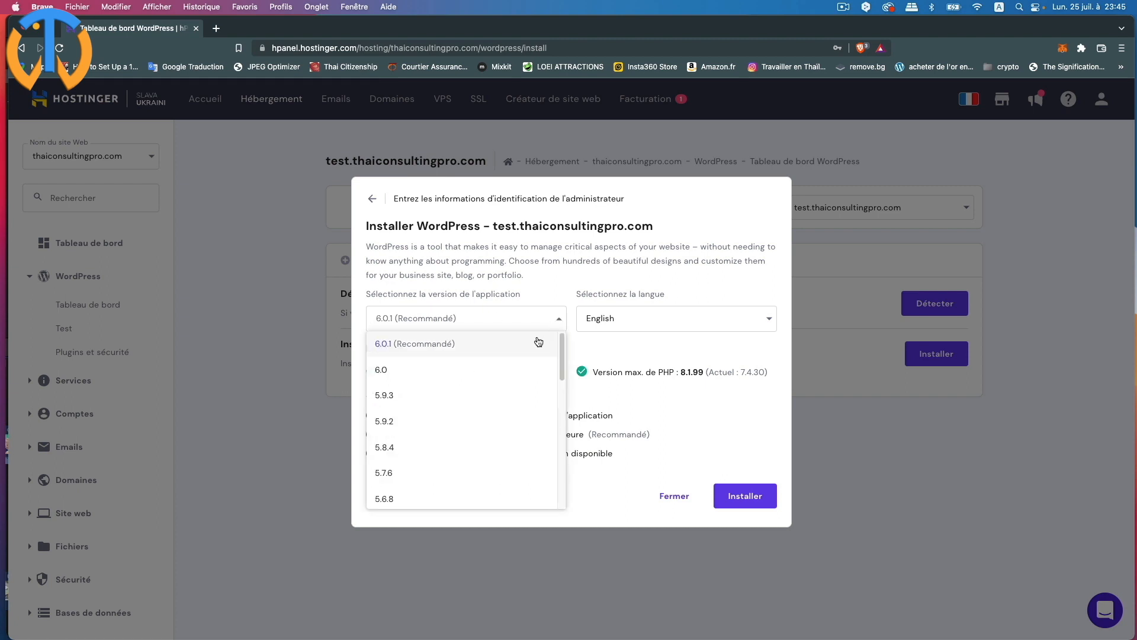
pyautogui.click(539, 342)
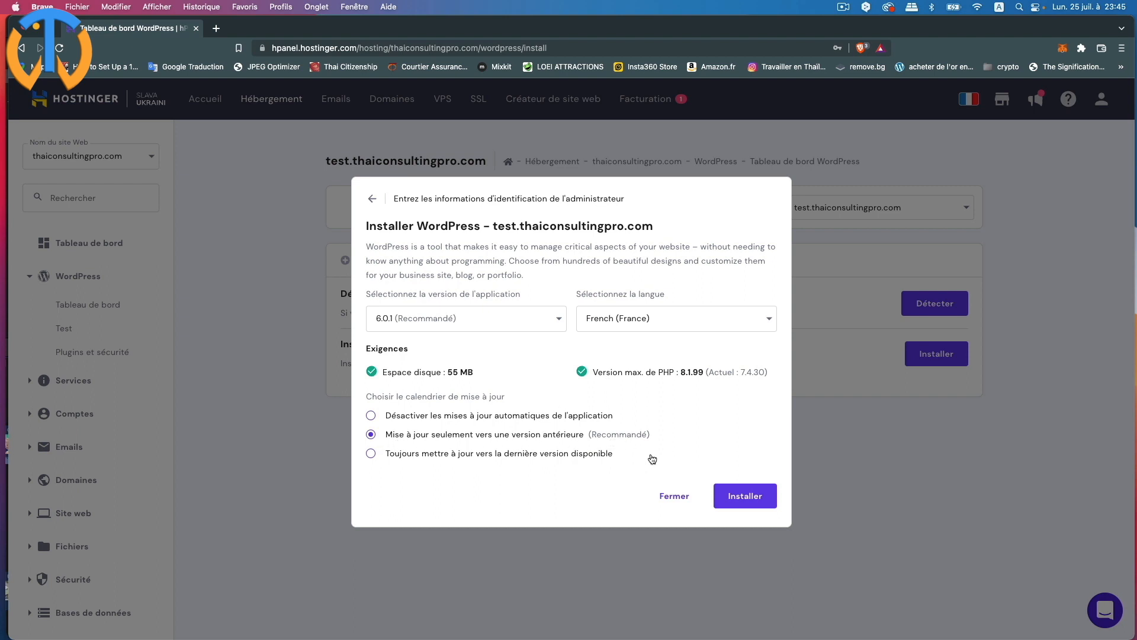
pyautogui.click(740, 501)
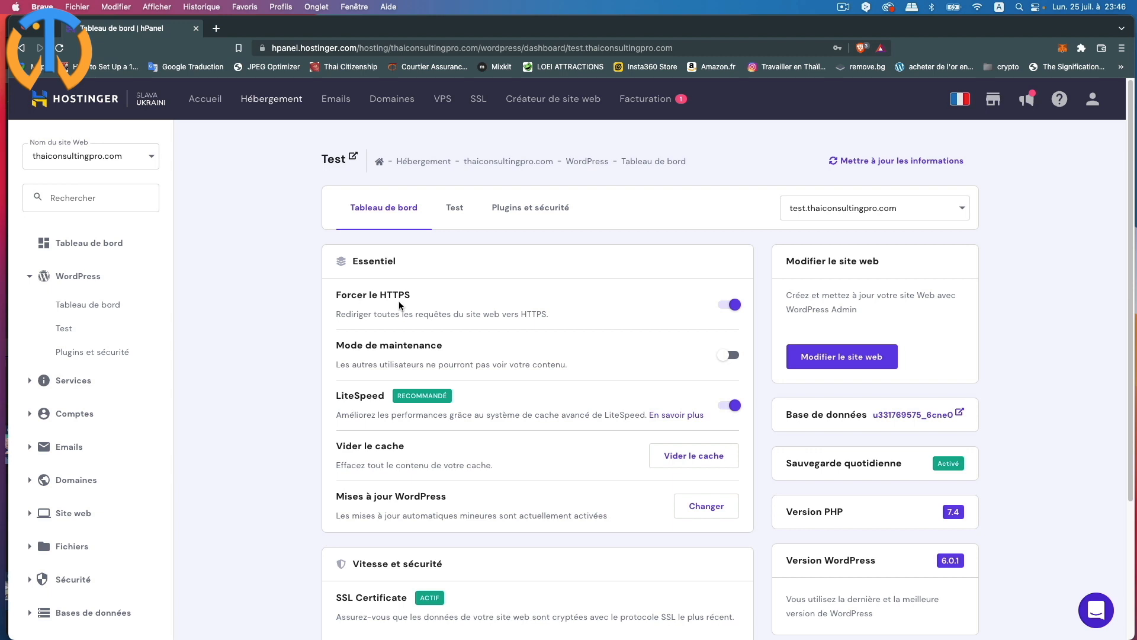
# - Open the Test site's WordPress admin using 'Modifier le site web'
pyautogui.scroll(-2, 554, 307)
pyautogui.scroll(-5, 541, 422)
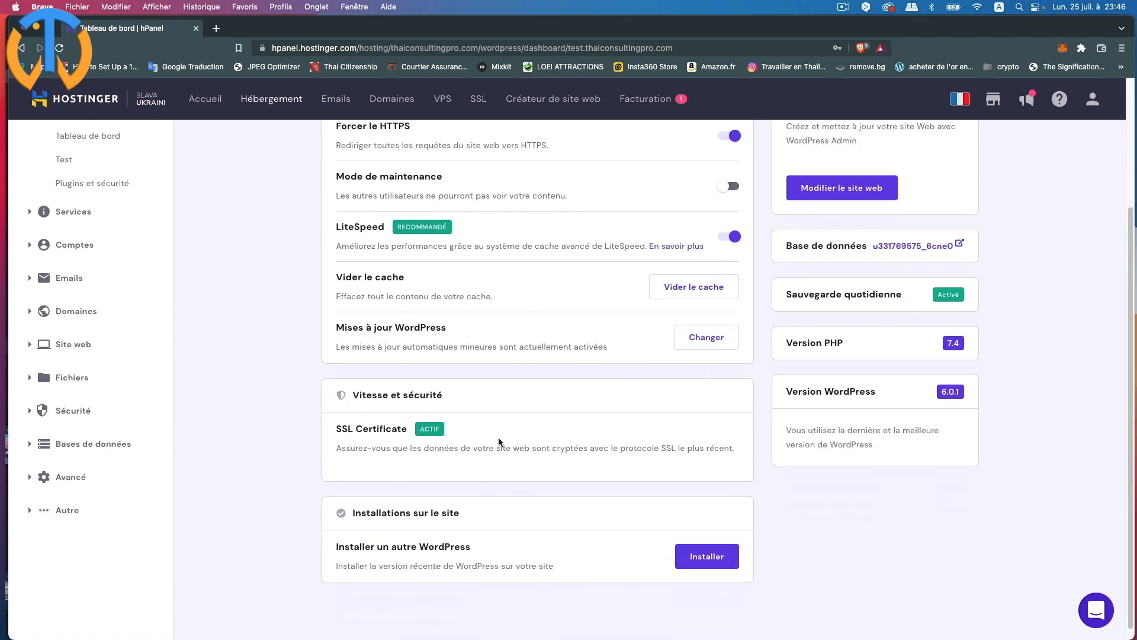
pyautogui.scroll(7, 508, 437)
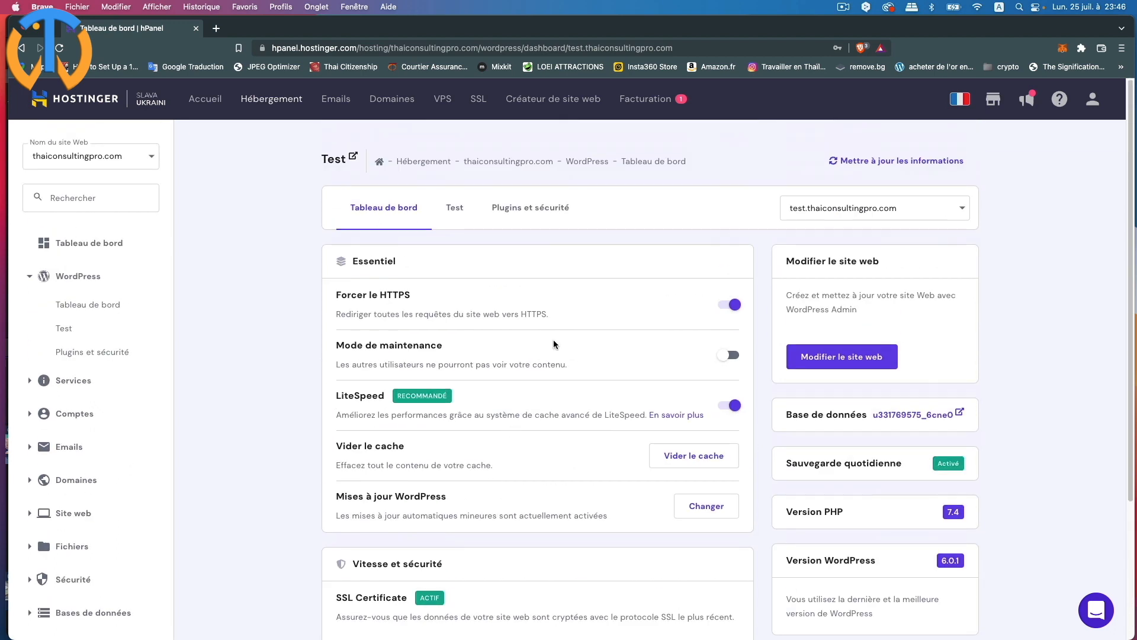
pyautogui.scroll(-5, 534, 437)
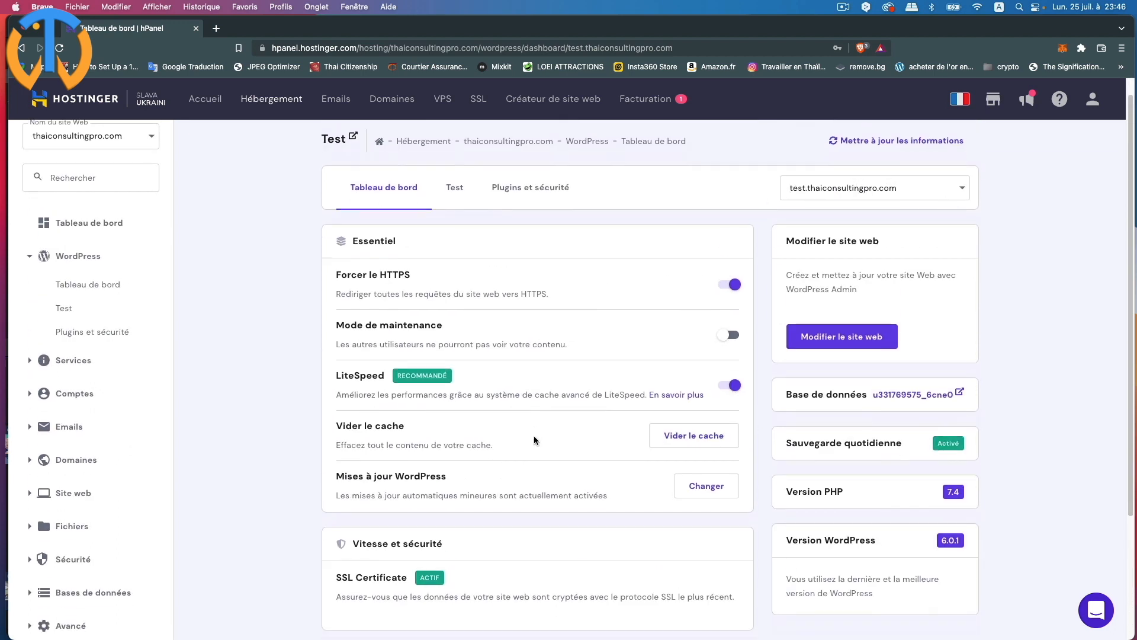
pyautogui.scroll(-3, 535, 438)
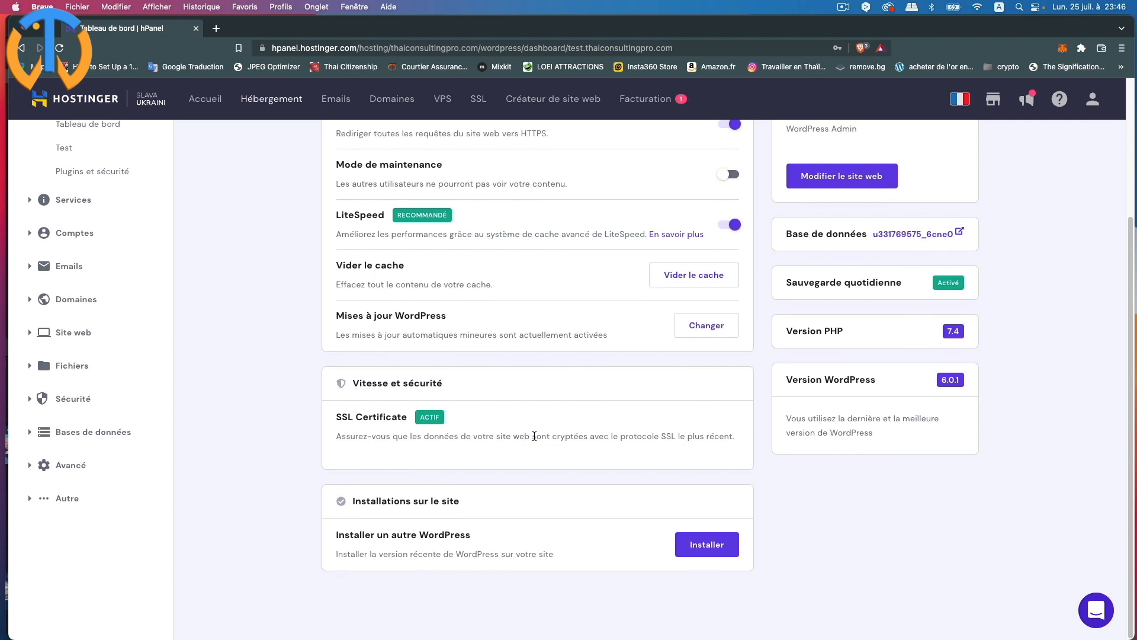
pyautogui.scroll(8, 534, 436)
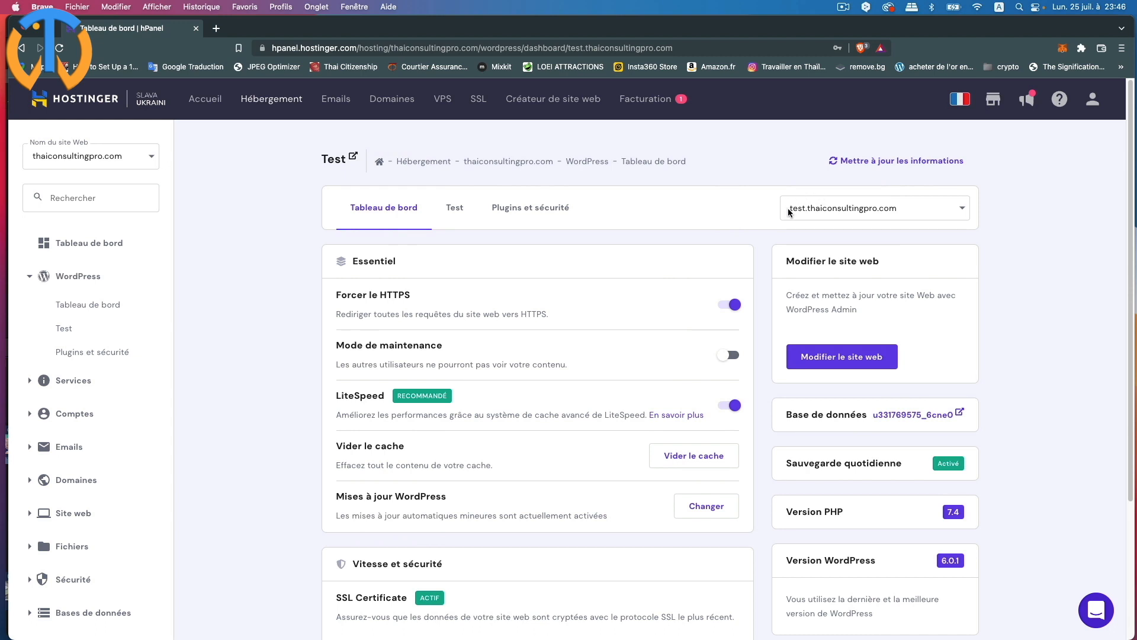
pyautogui.click(845, 357)
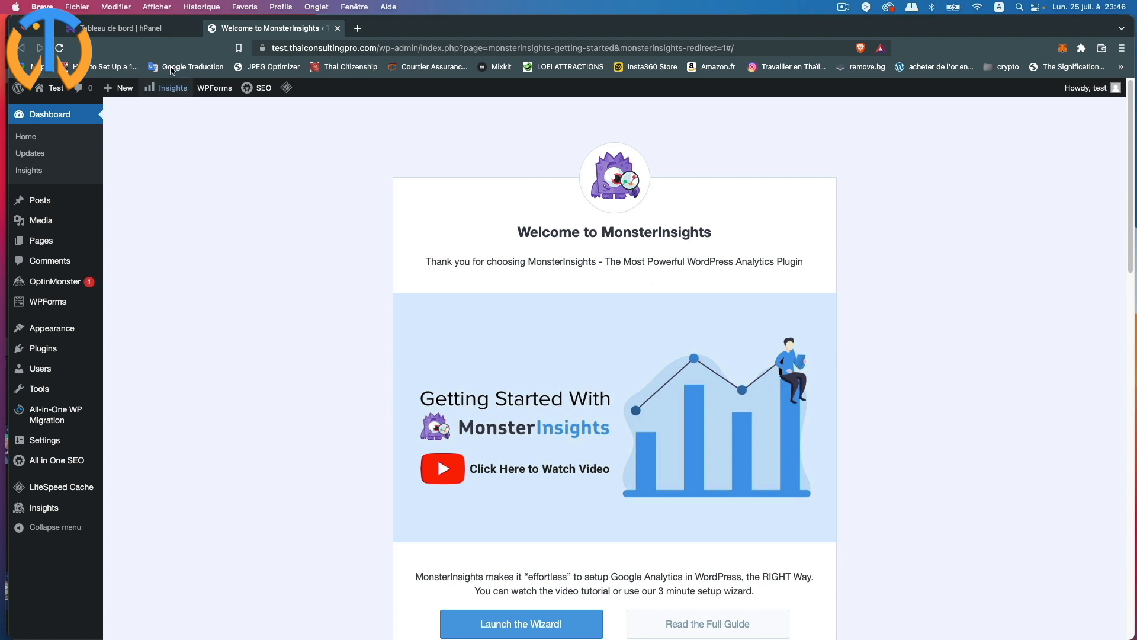
# - Close the hPanel tab and go to Appearance > Themes
pyautogui.click(196, 28)
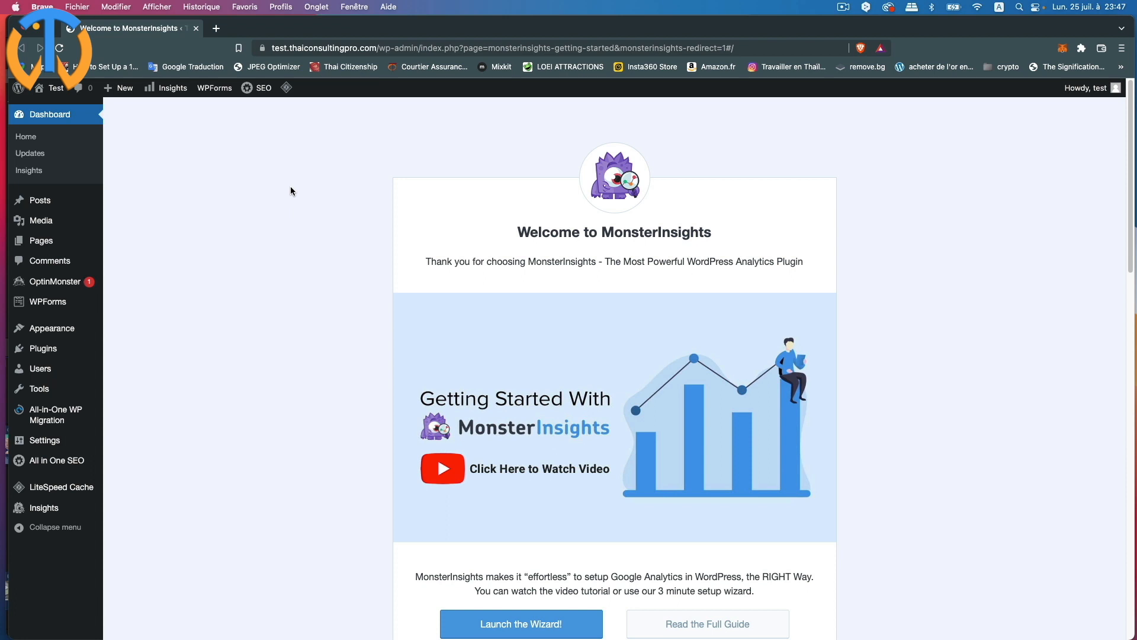
pyautogui.moveTo(51, 333)
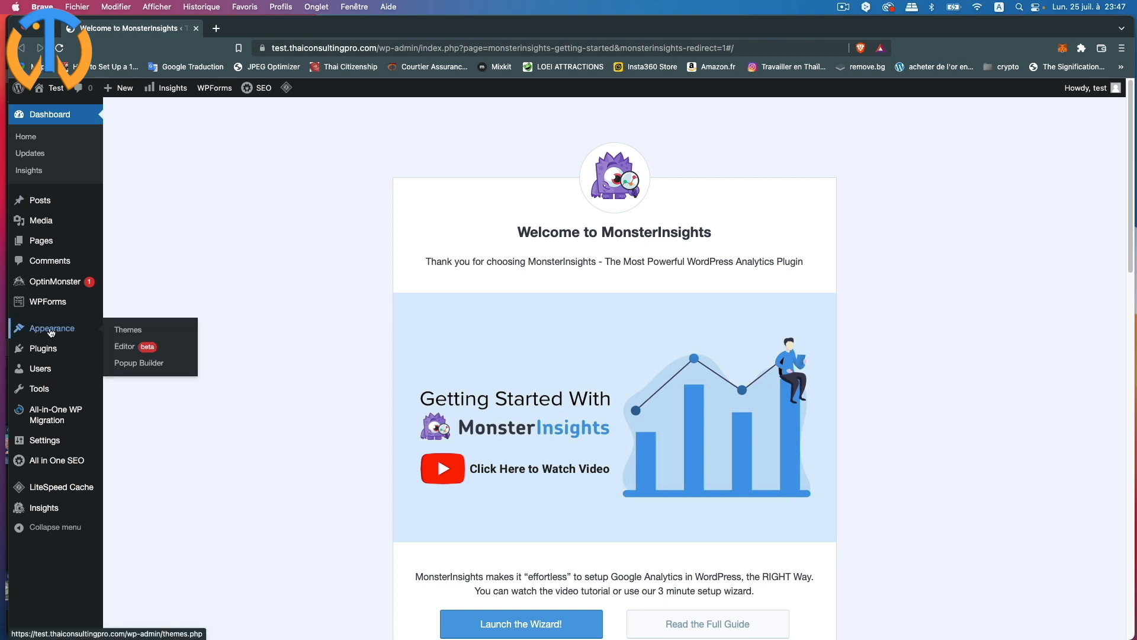
pyautogui.click(129, 331)
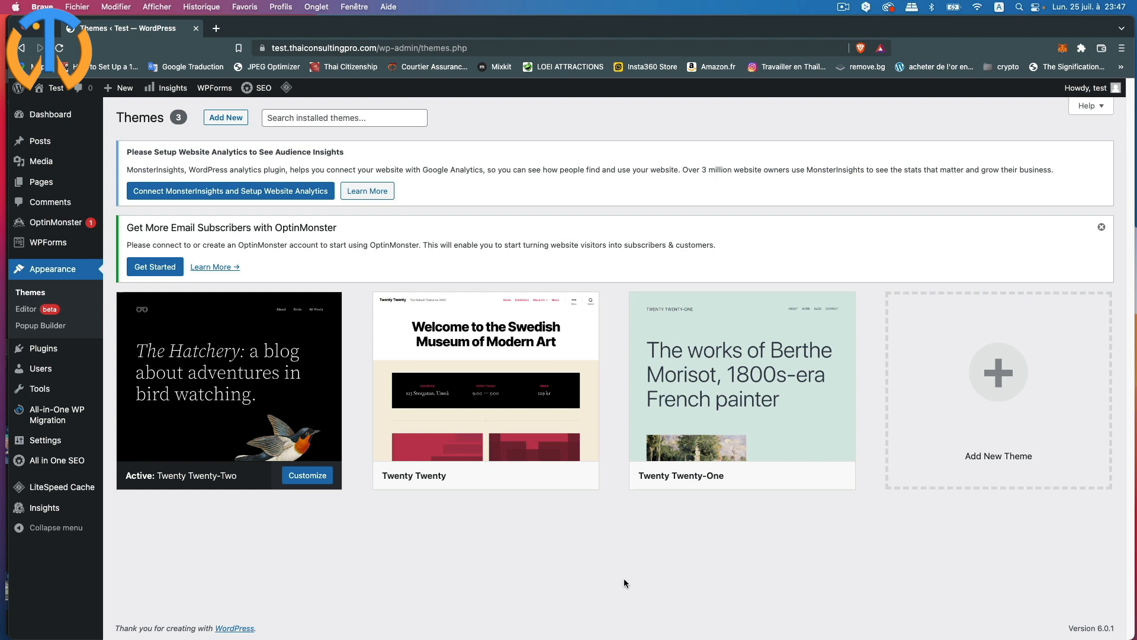
# - Install and activate the Blocksy theme, then view the site's front page
pyautogui.click(227, 119)
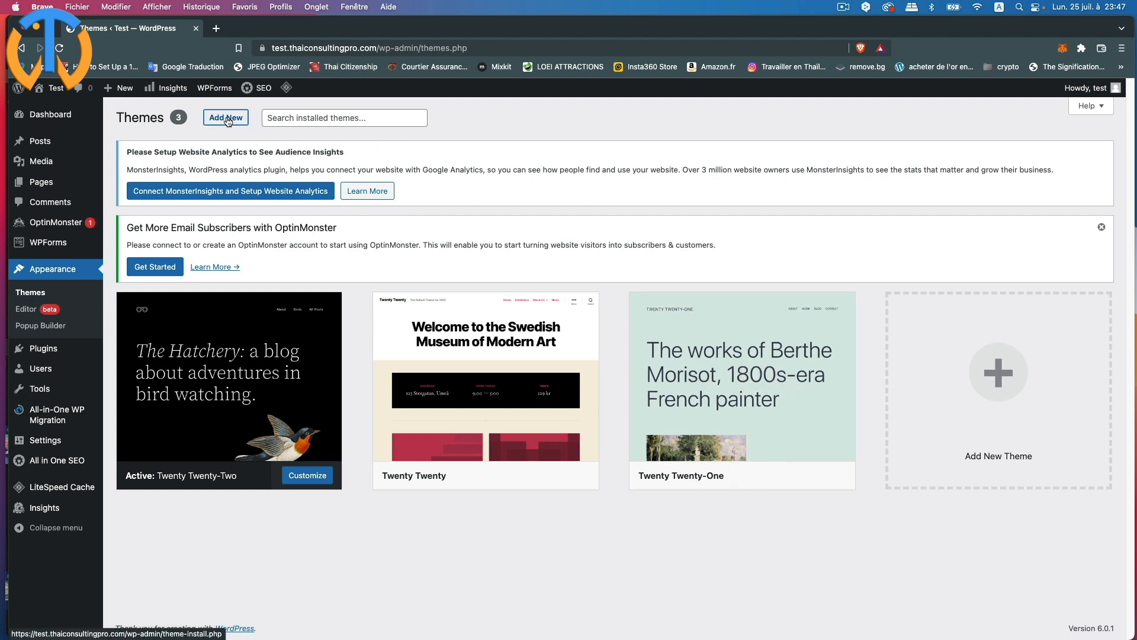
pyautogui.scroll(-15, 498, 279)
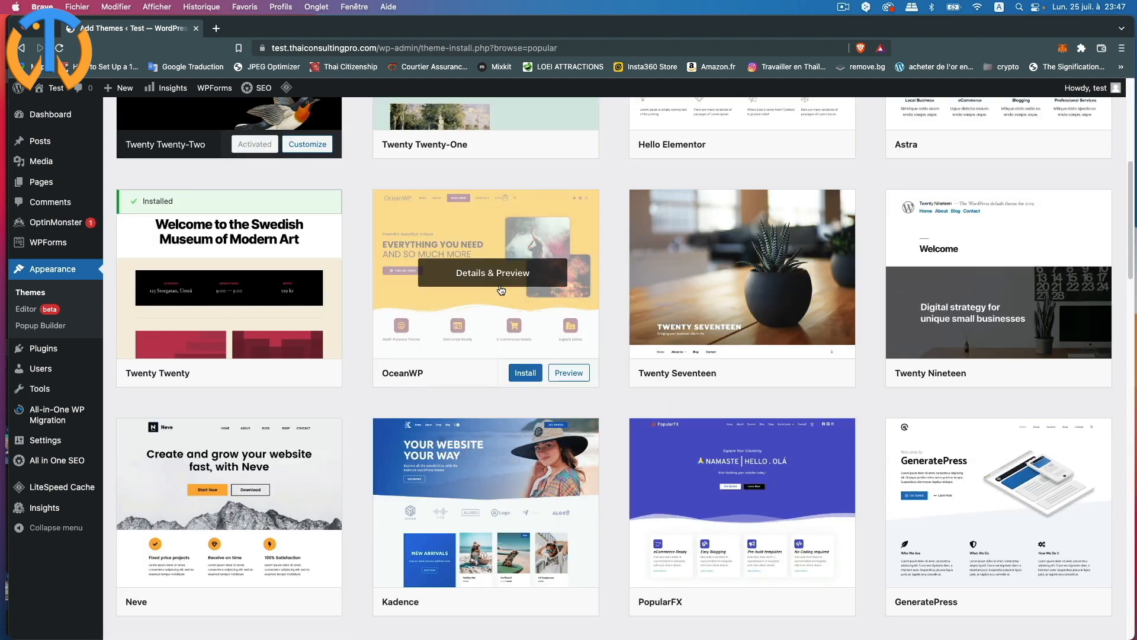
pyautogui.scroll(-3, 500, 289)
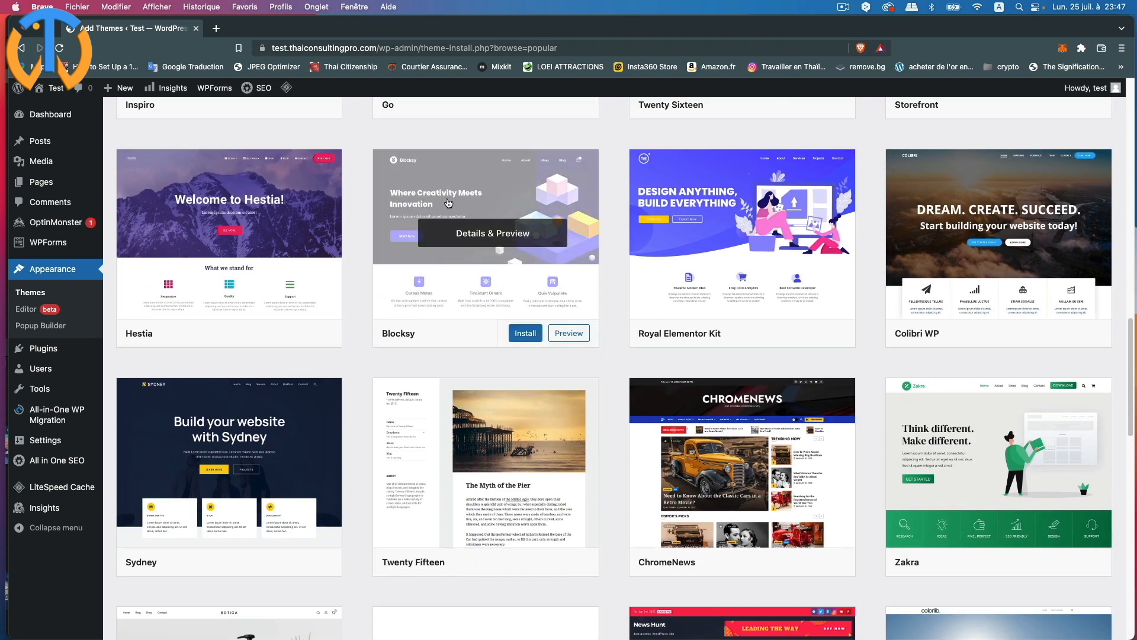
pyautogui.click(448, 203)
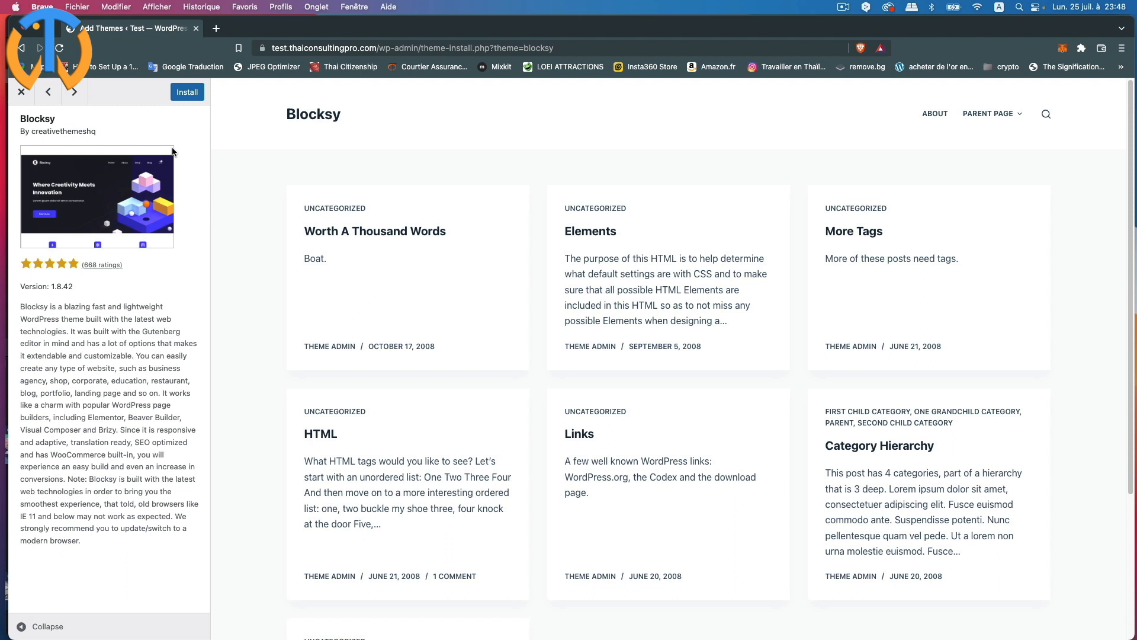
pyautogui.click(186, 94)
pyautogui.click(186, 93)
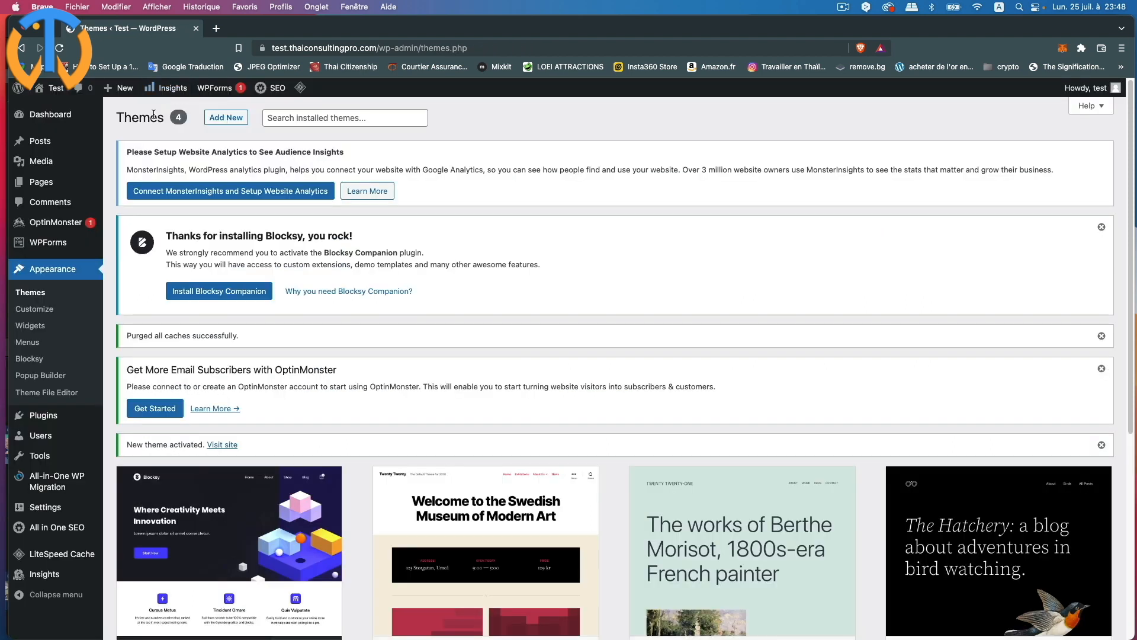
pyautogui.click(52, 90)
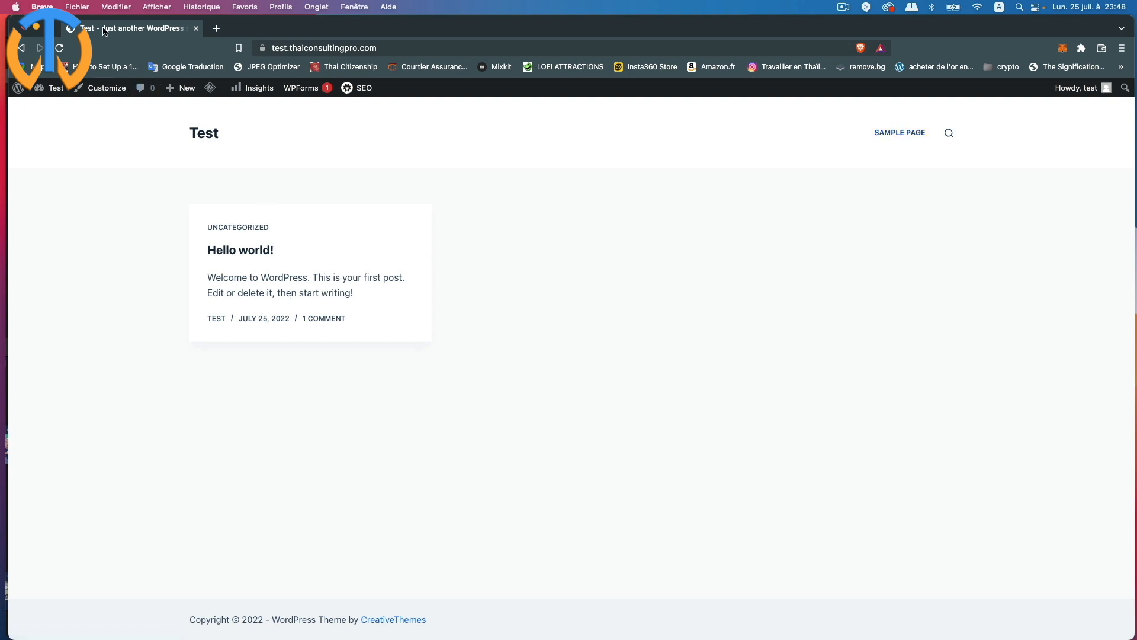
# - Return to the admin Dashboard and go to Appearance > Menus
pyautogui.moveTo(38, 90)
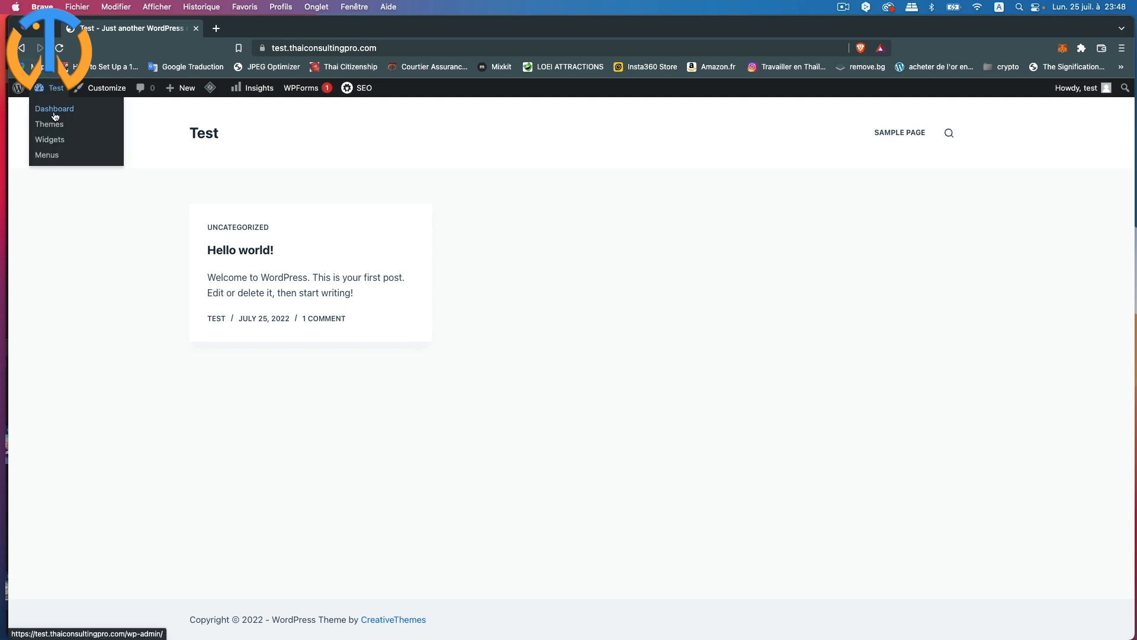
pyautogui.click(55, 111)
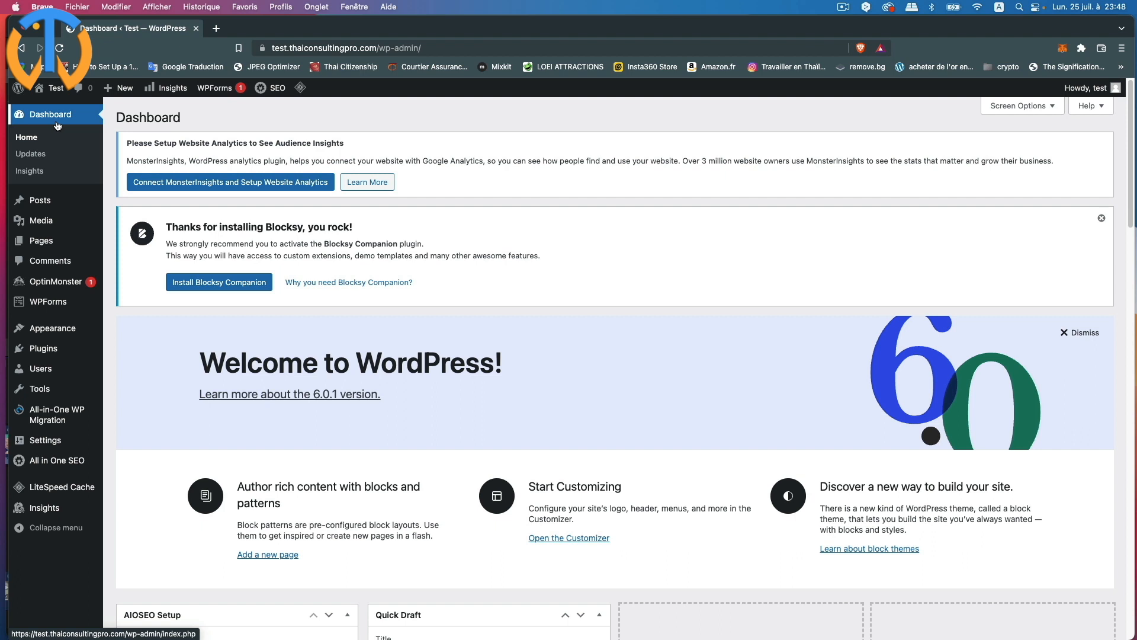
pyautogui.moveTo(64, 335)
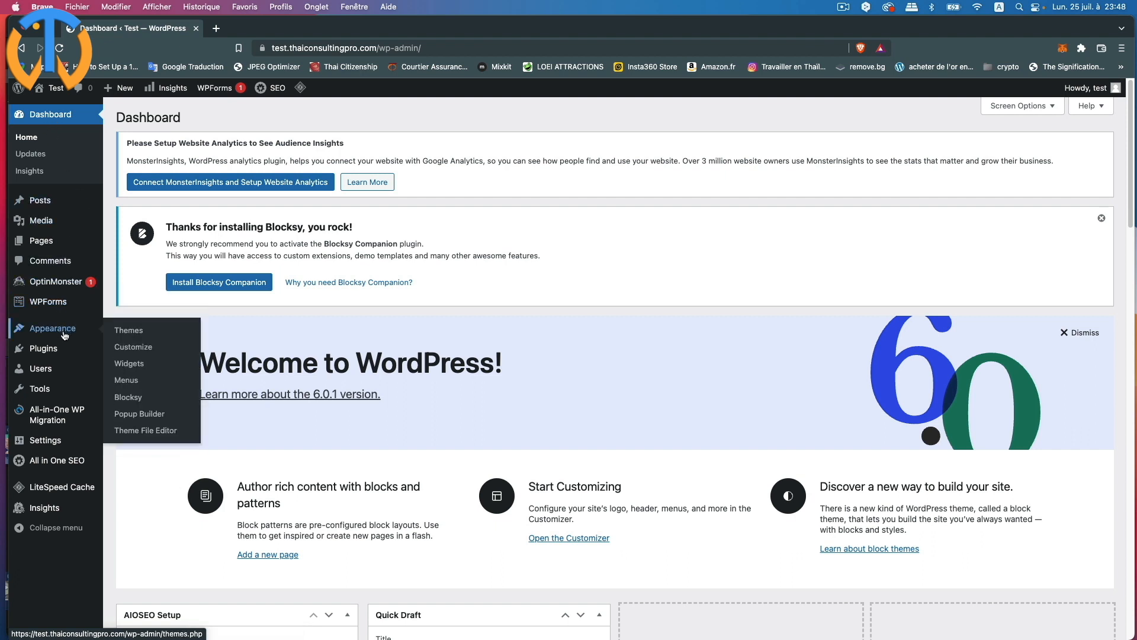
pyautogui.click(131, 381)
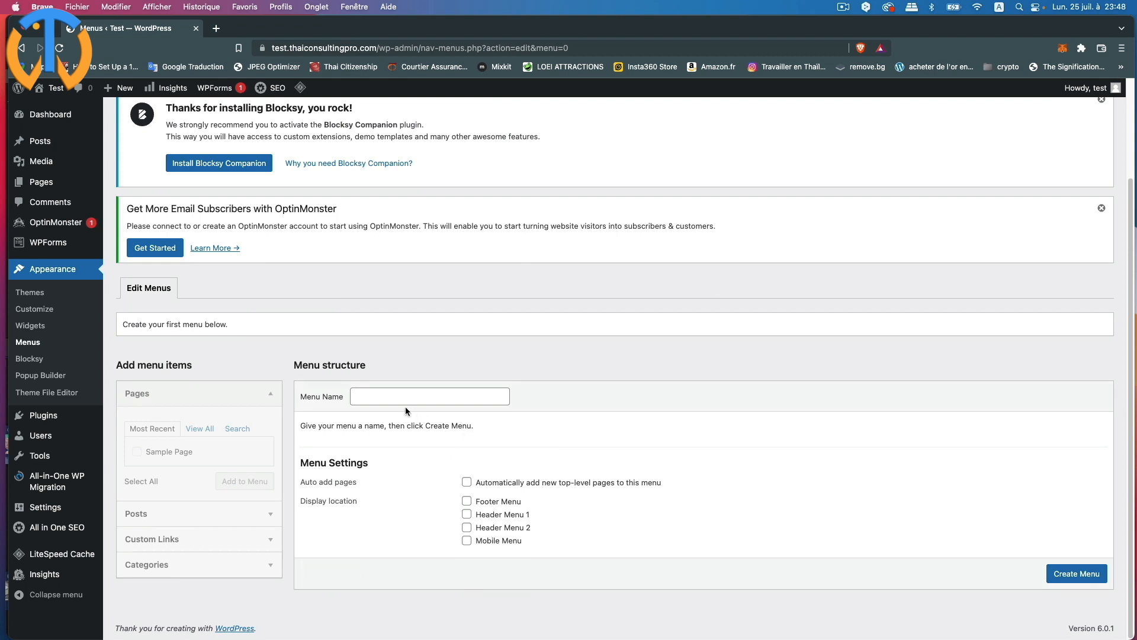
# - Create a new menu named FR
pyautogui.click(373, 399)
pyautogui.write('FR')
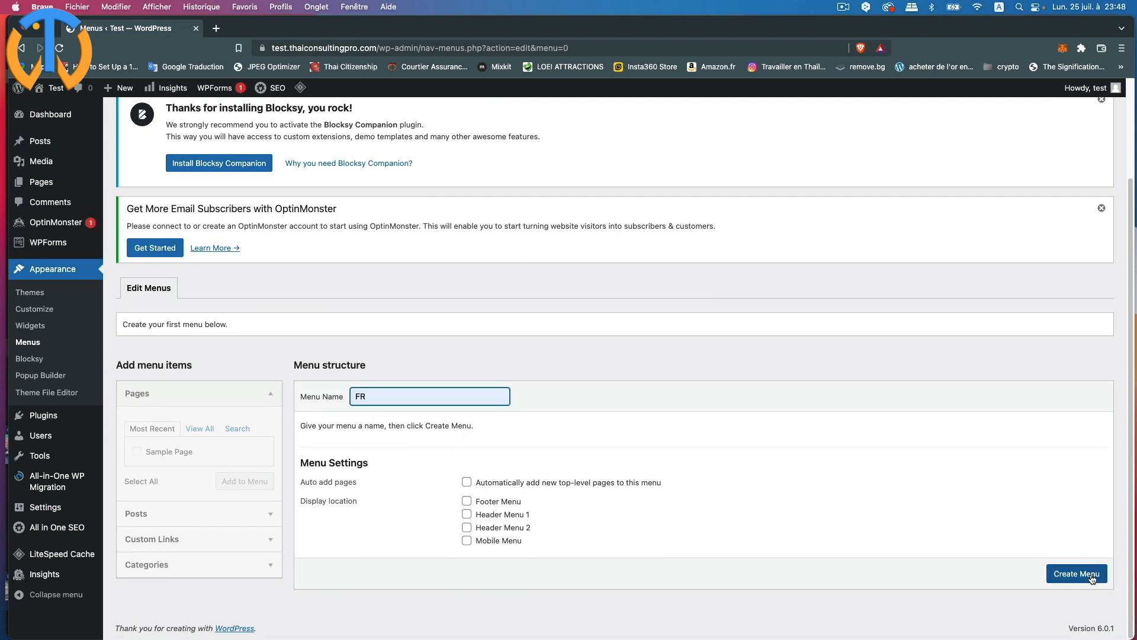
pyautogui.click(1093, 577)
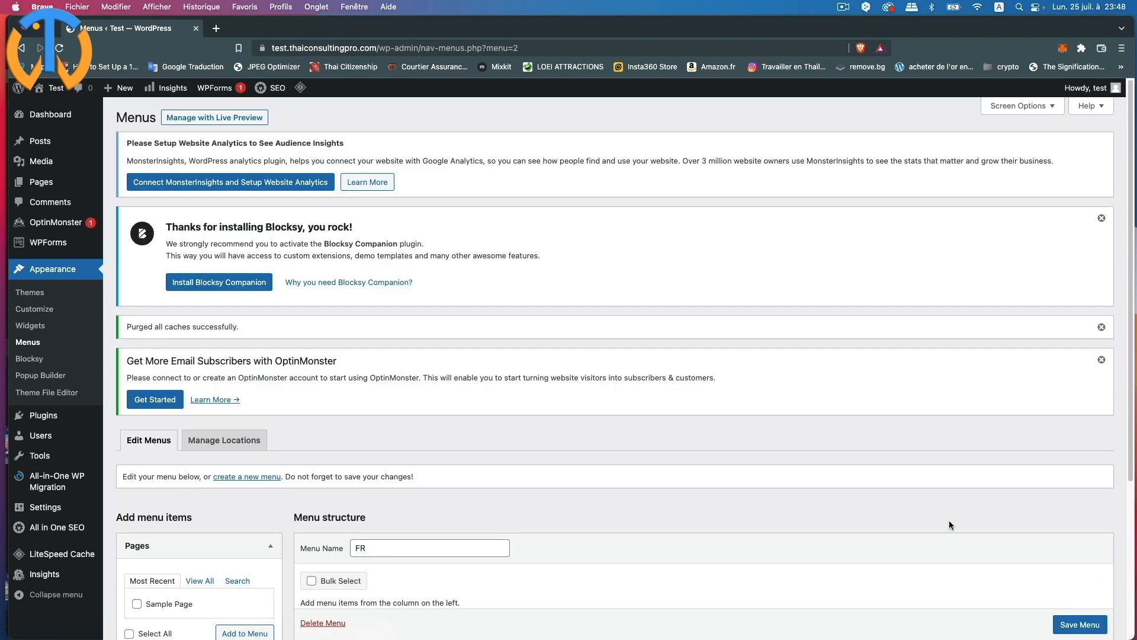
pyautogui.scroll(-5, 682, 440)
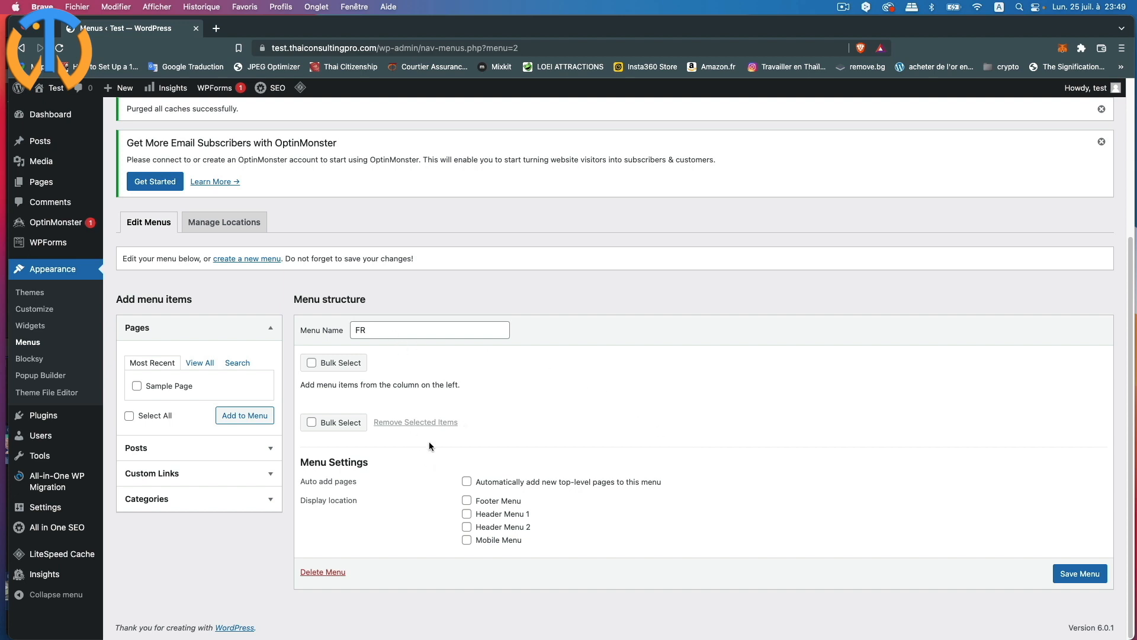
pyautogui.click(167, 473)
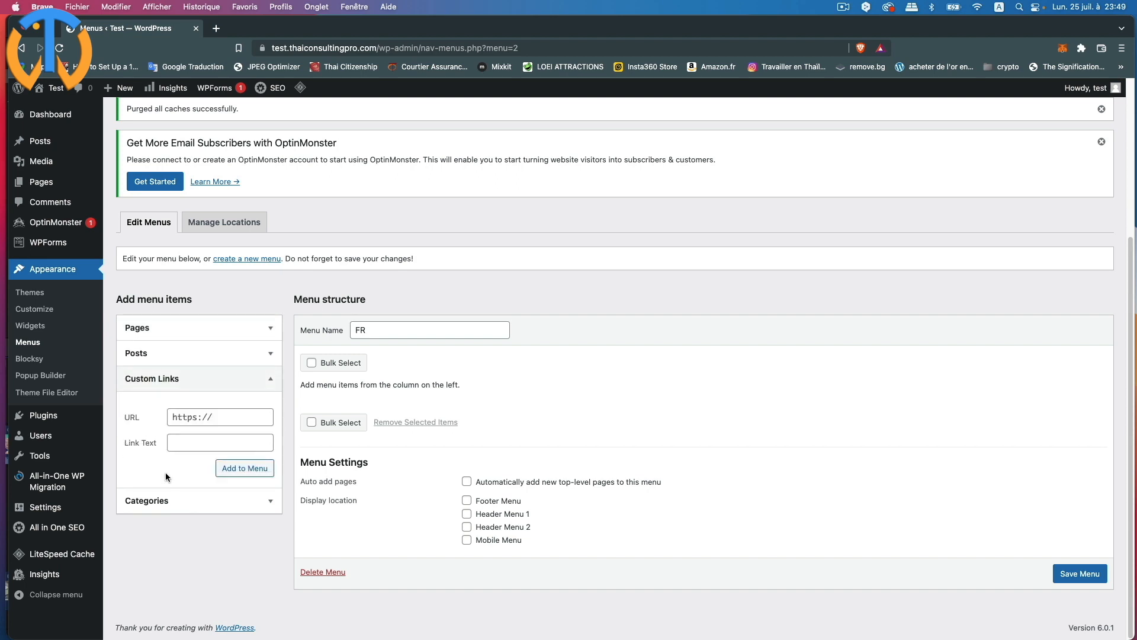
pyautogui.click(221, 417)
pyautogui.press('super+v')
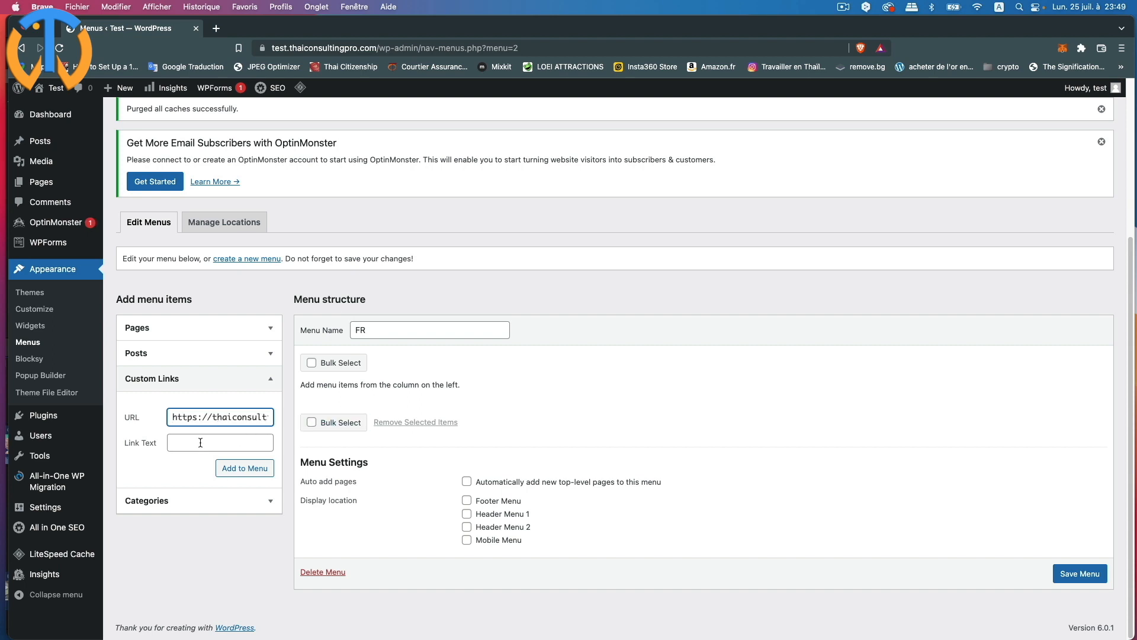
pyautogui.click(198, 442)
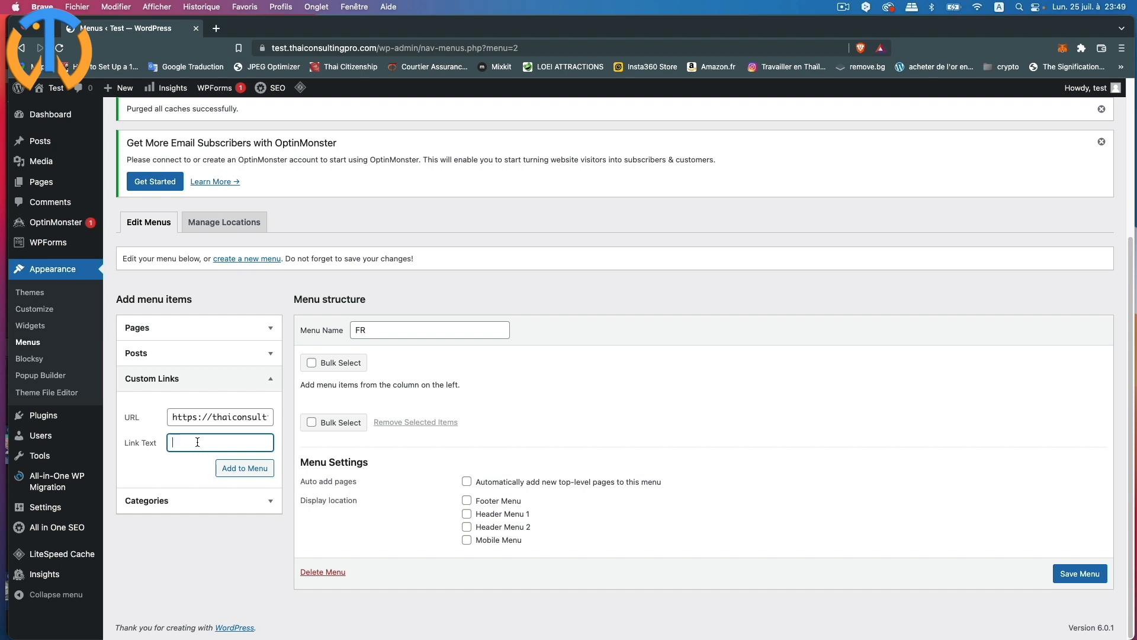
pyautogui.write('B')
pyautogui.write('Articles')
pyautogui.click(261, 468)
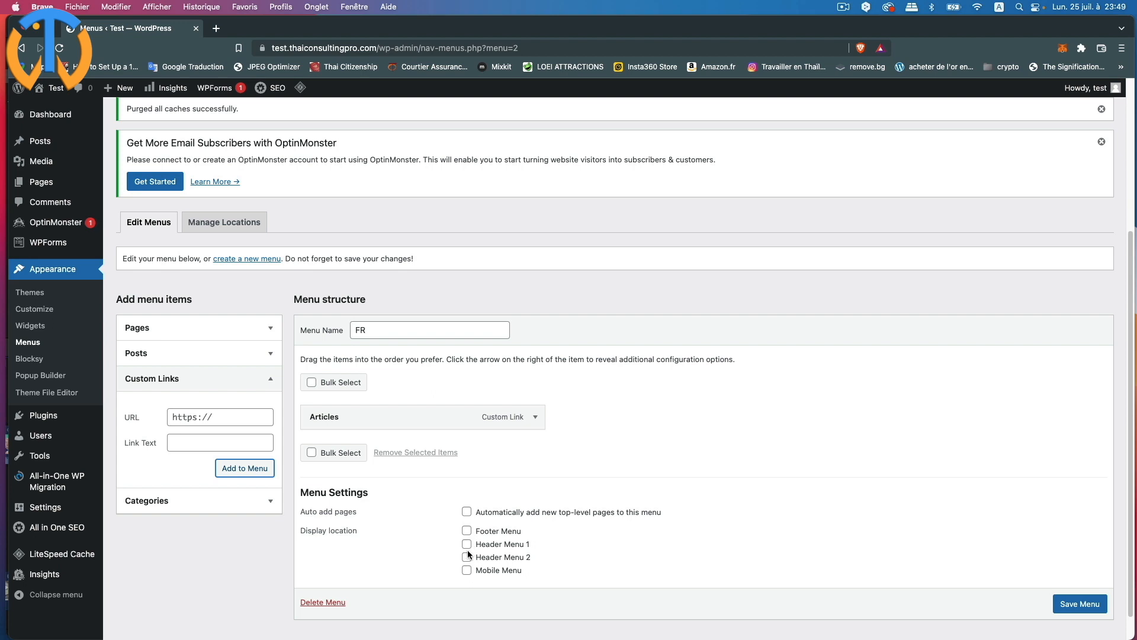
# - Assign the FR menu to Header Menu 1 and save it
pyautogui.click(467, 544)
pyautogui.click(535, 416)
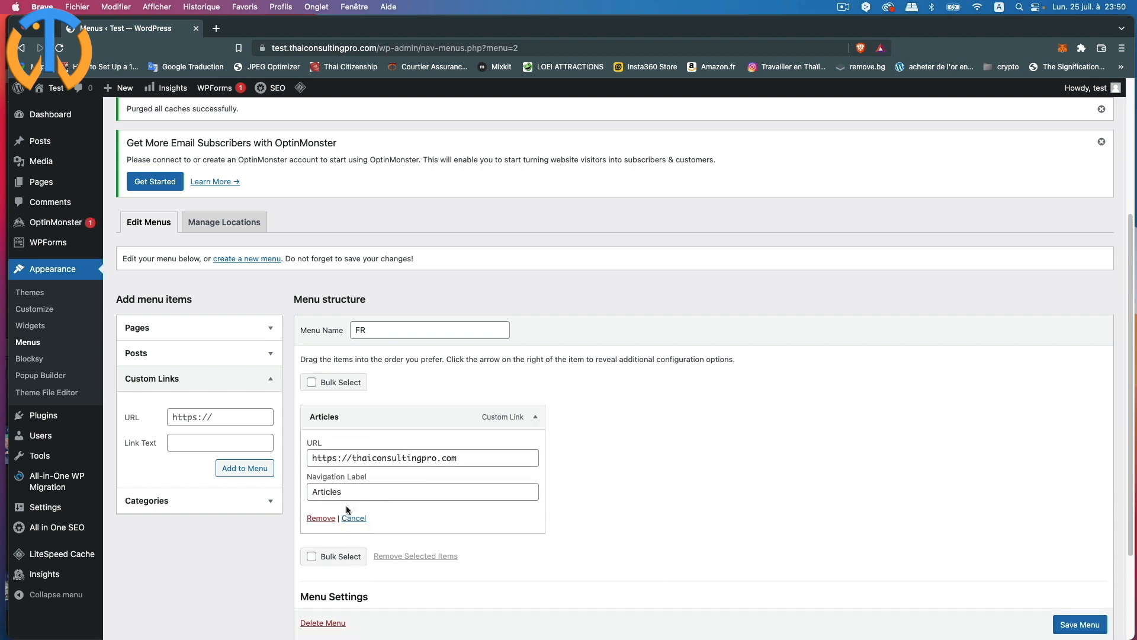
pyautogui.click(1082, 626)
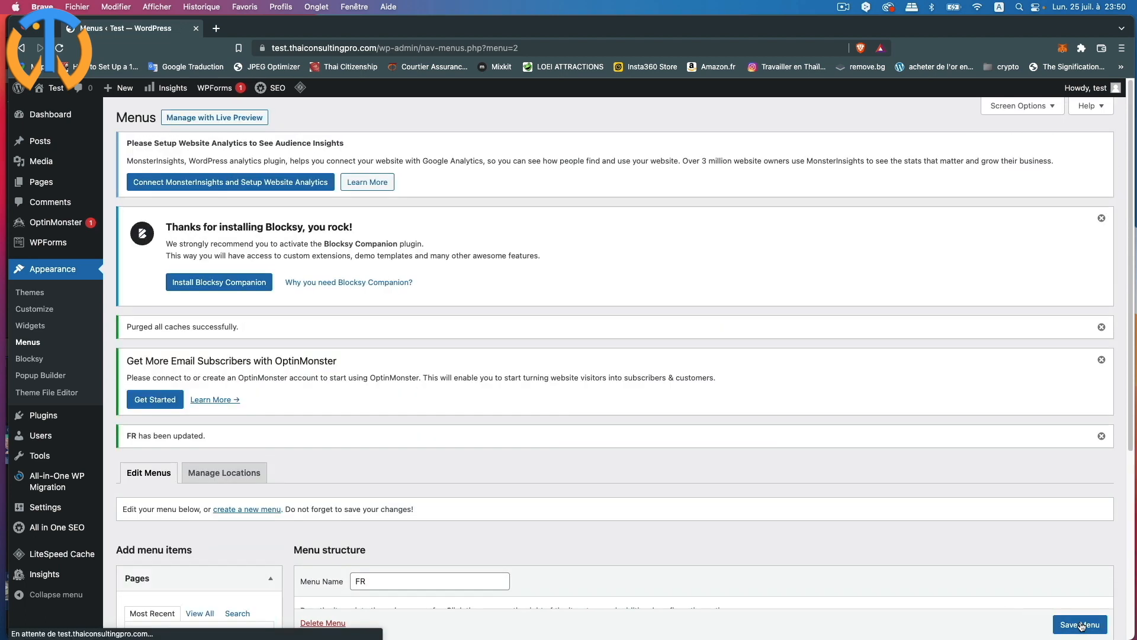
# - View the test site's front end, then open thaiconsultingpro.com/fr/boi-thailande/
pyautogui.moveTo(57, 101)
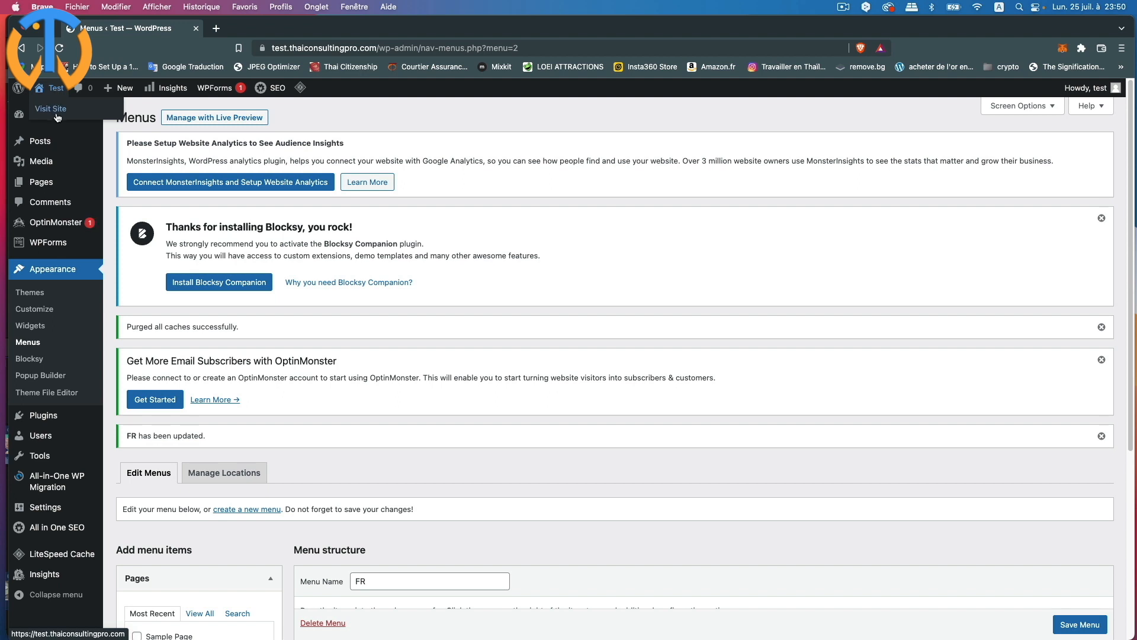
pyautogui.click(58, 112)
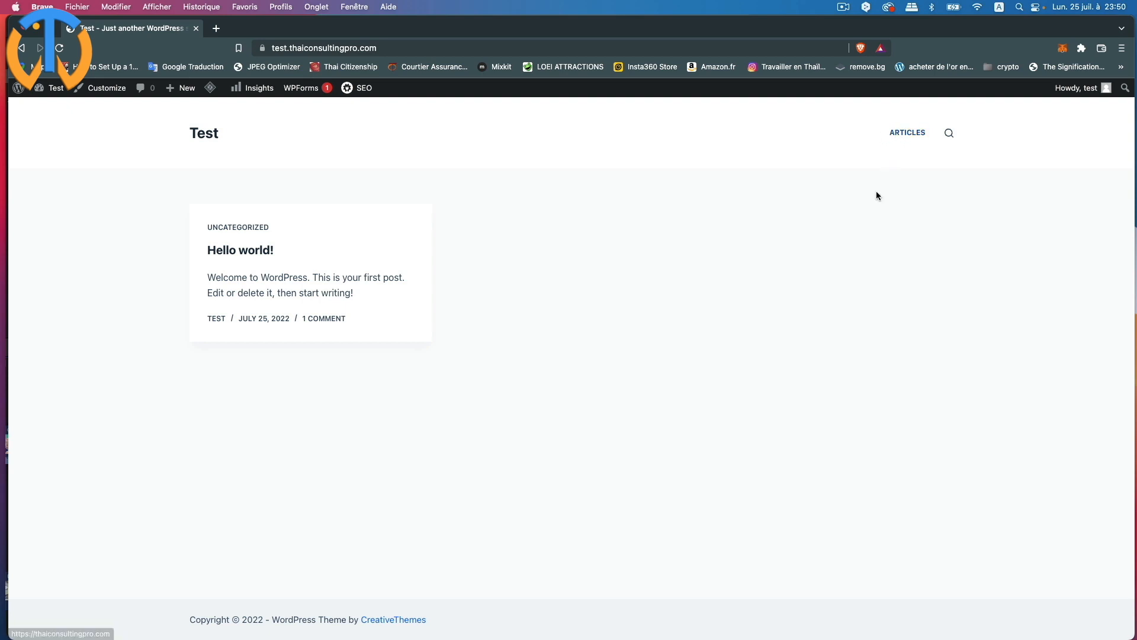
pyautogui.click(912, 134)
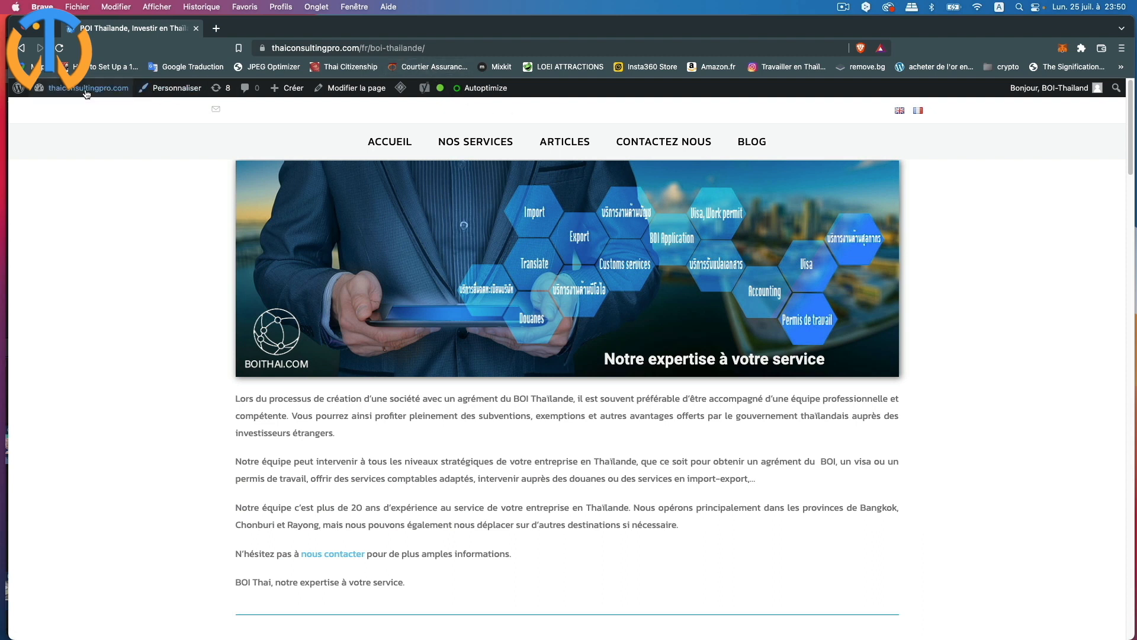
# - Open Menu FR in the menu editor of the main thaiconsultingpro.com WordPress site
pyautogui.moveTo(83, 87)
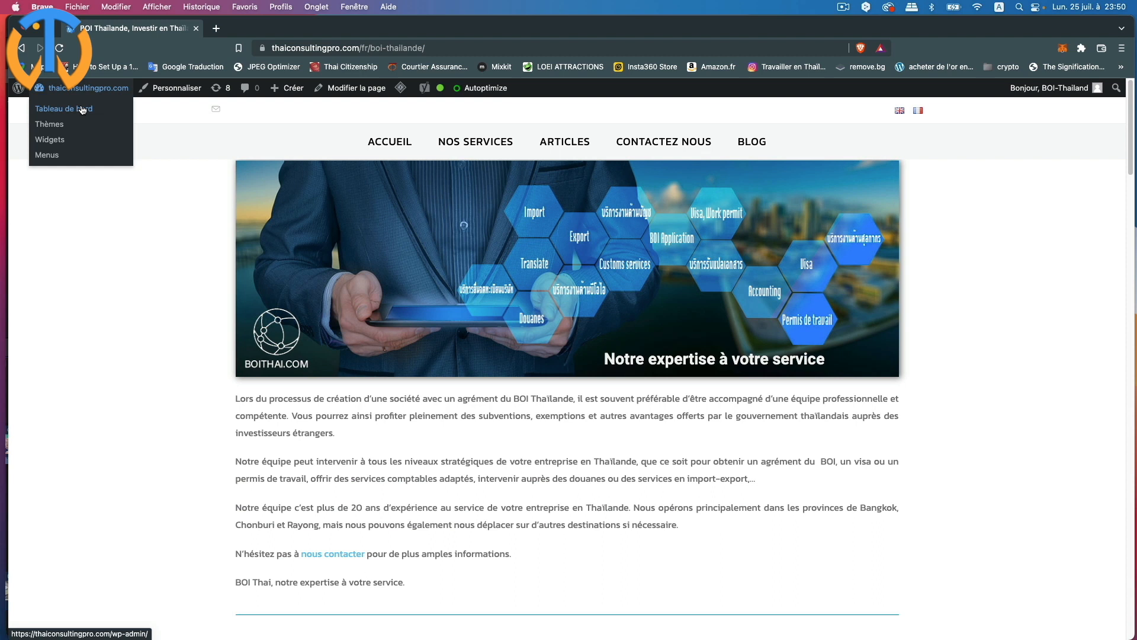
pyautogui.click(82, 109)
pyautogui.moveTo(46, 364)
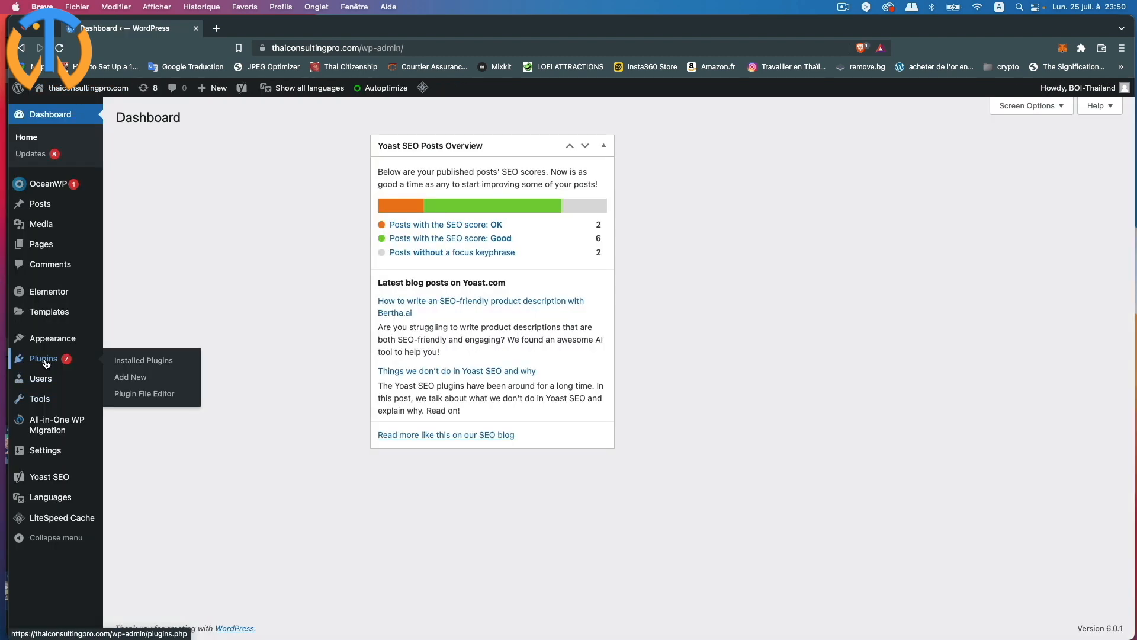
pyautogui.moveTo(47, 339)
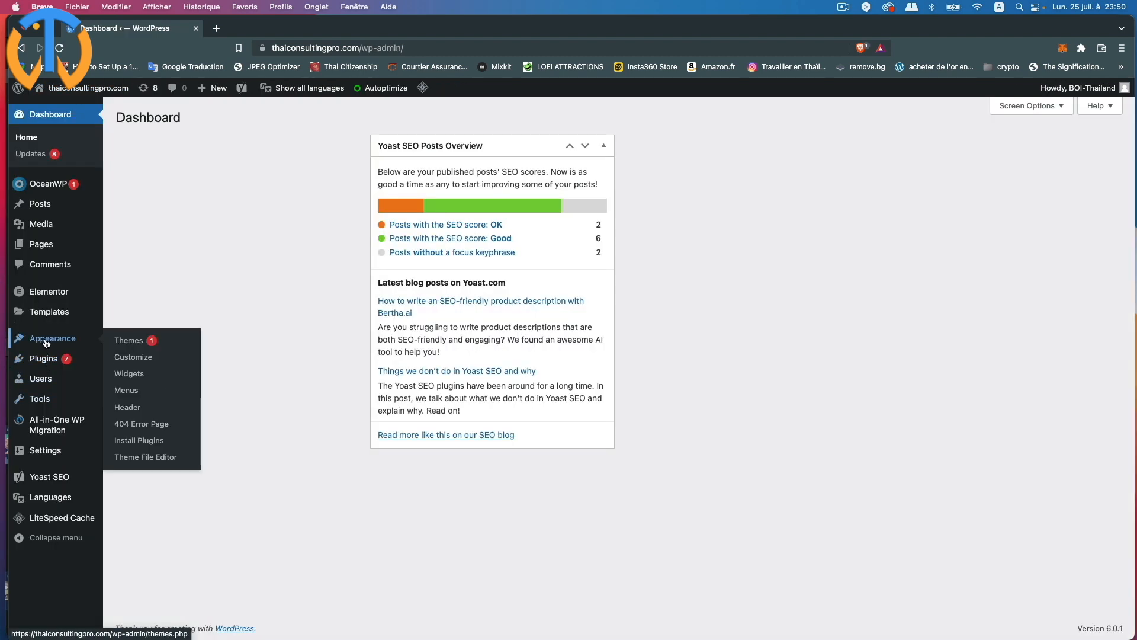
pyautogui.click(134, 396)
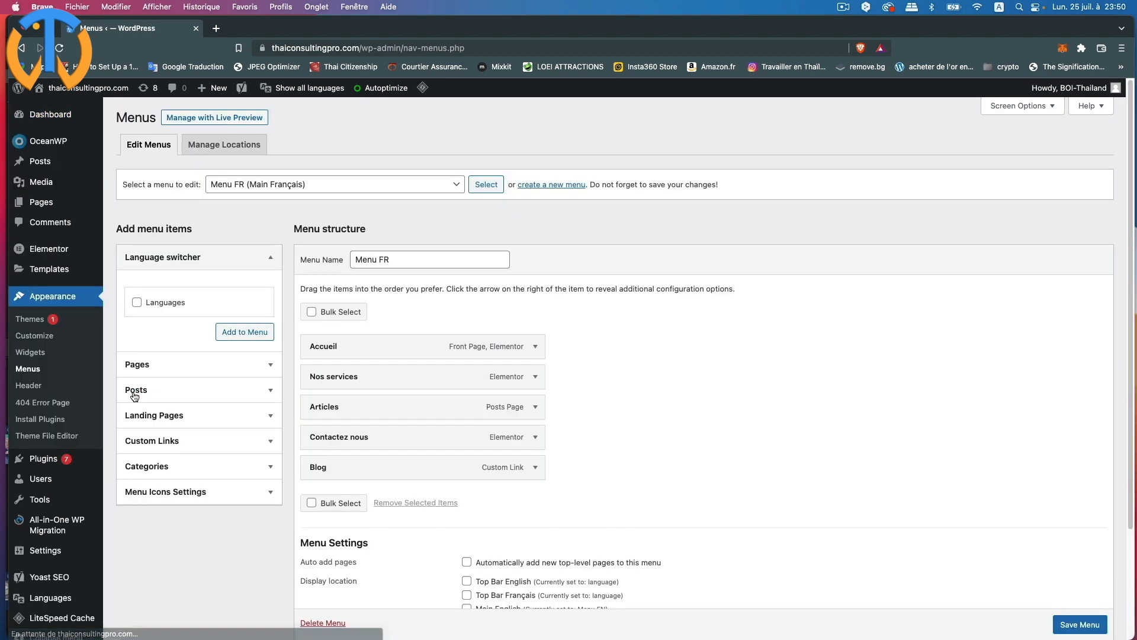
pyautogui.click(165, 442)
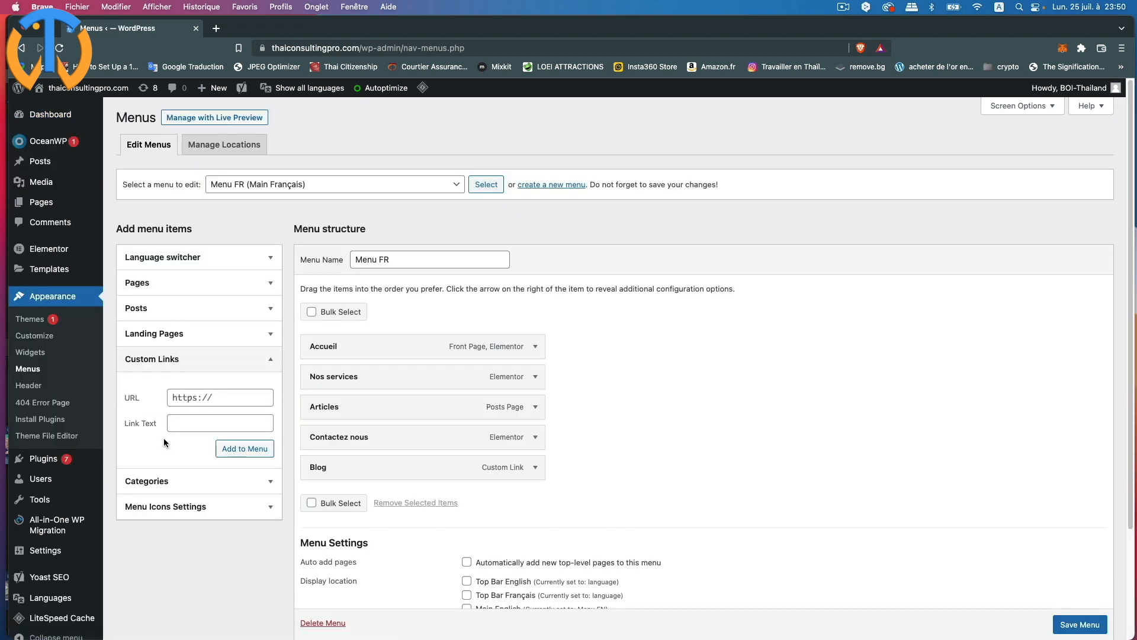
pyautogui.click(217, 398)
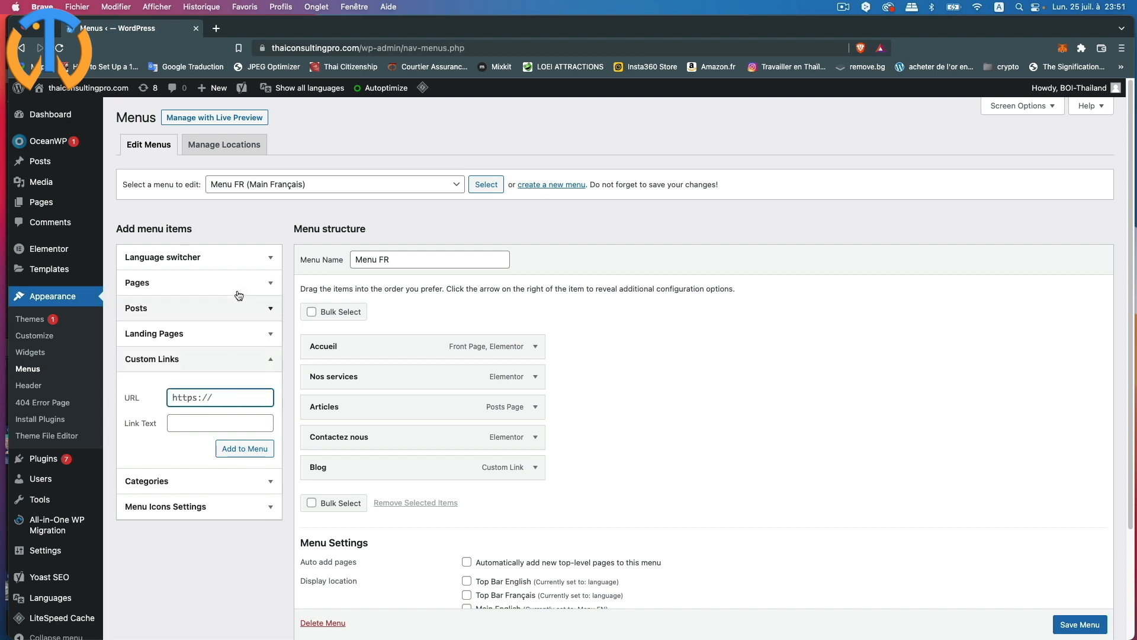
pyautogui.write('https')
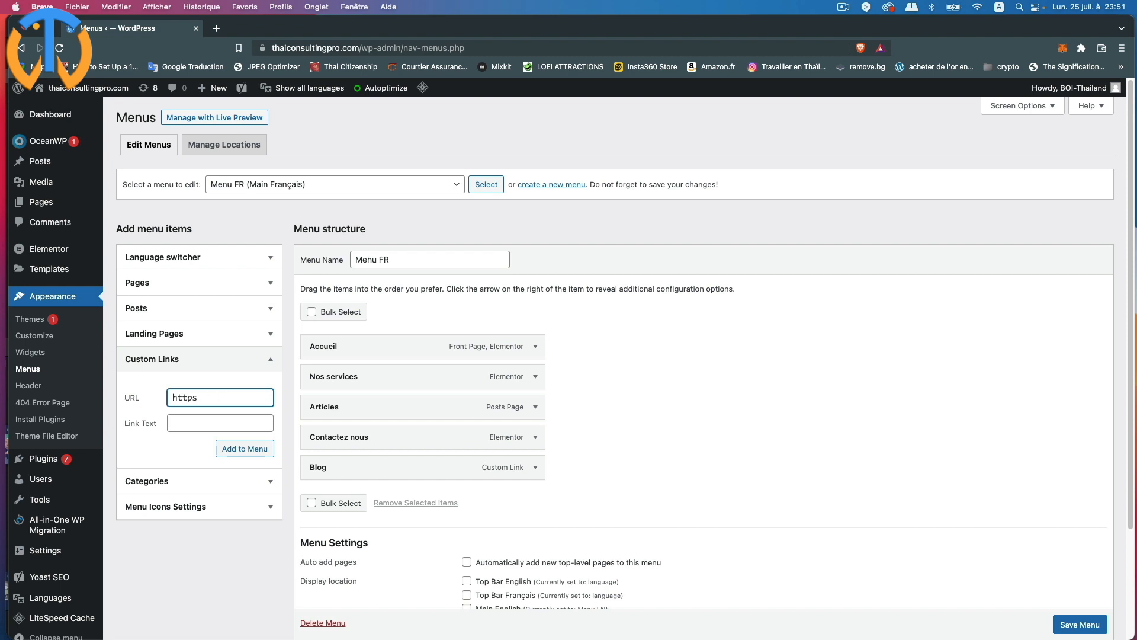
pyautogui.write(':/')
pyautogui.click(186, 424)
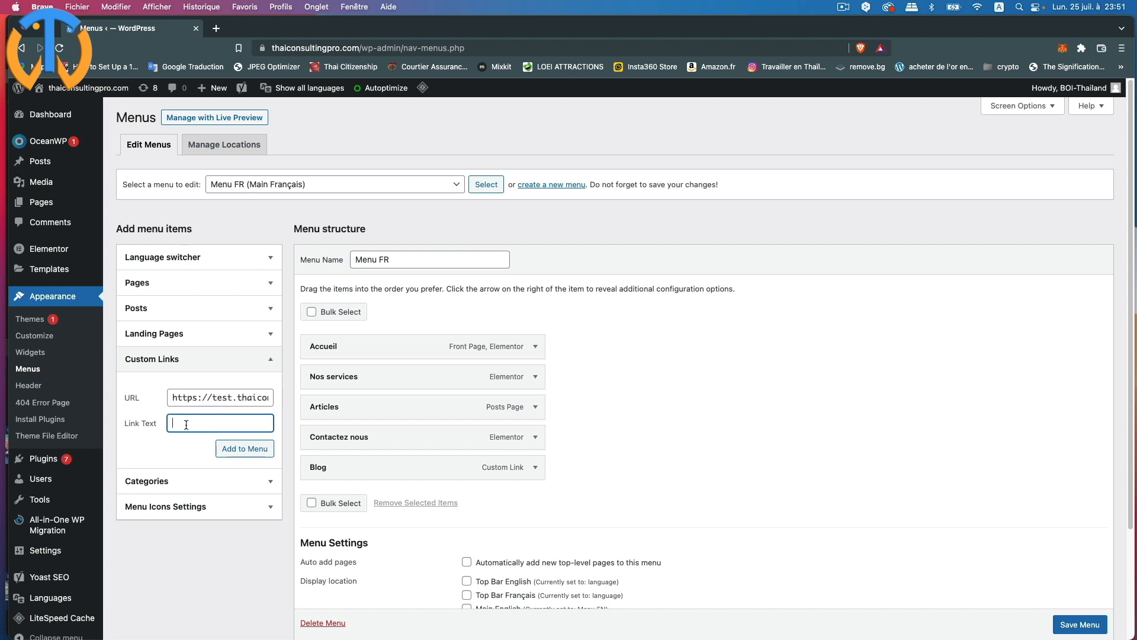
pyautogui.write('sous-domaine')
pyautogui.click(248, 449)
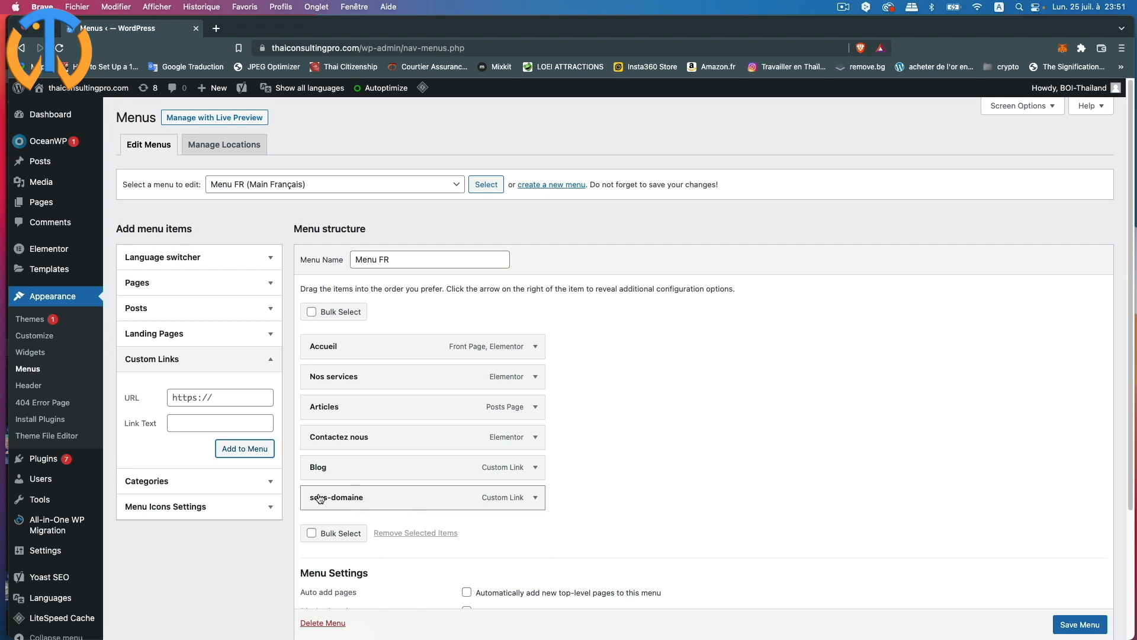
# - Capitalise the new item's label to 'Sous-domaine' and save Menu FR
pyautogui.click(537, 499)
pyautogui.click(318, 573)
pyautogui.press('BackSpace')
pyautogui.write('Sous-domaine')
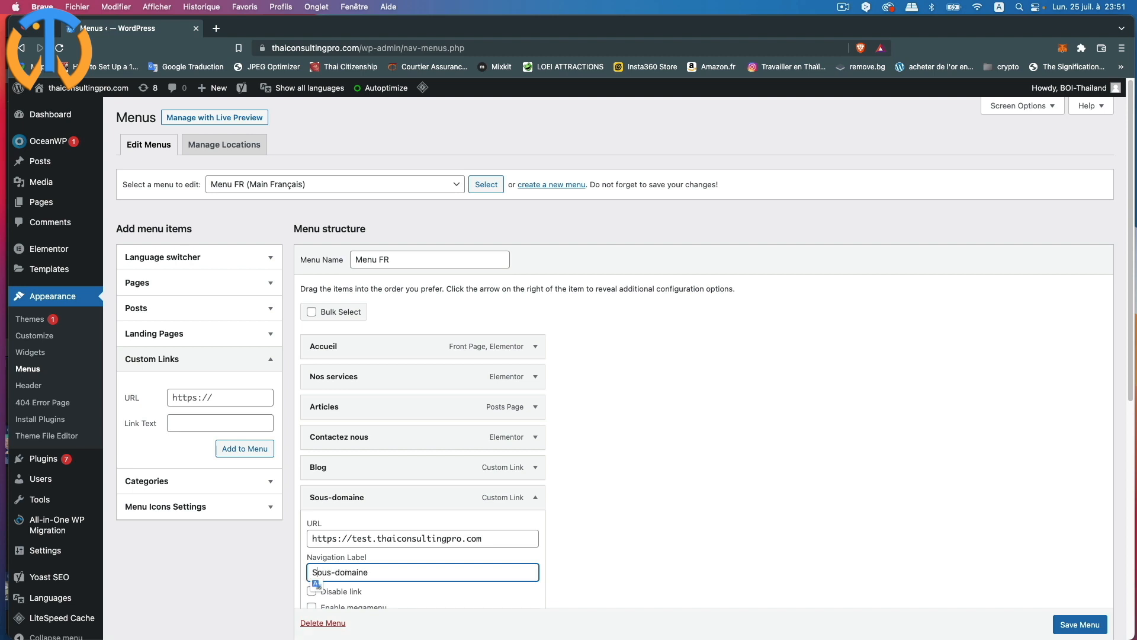
pyautogui.click(646, 538)
pyautogui.scroll(-7, 644, 539)
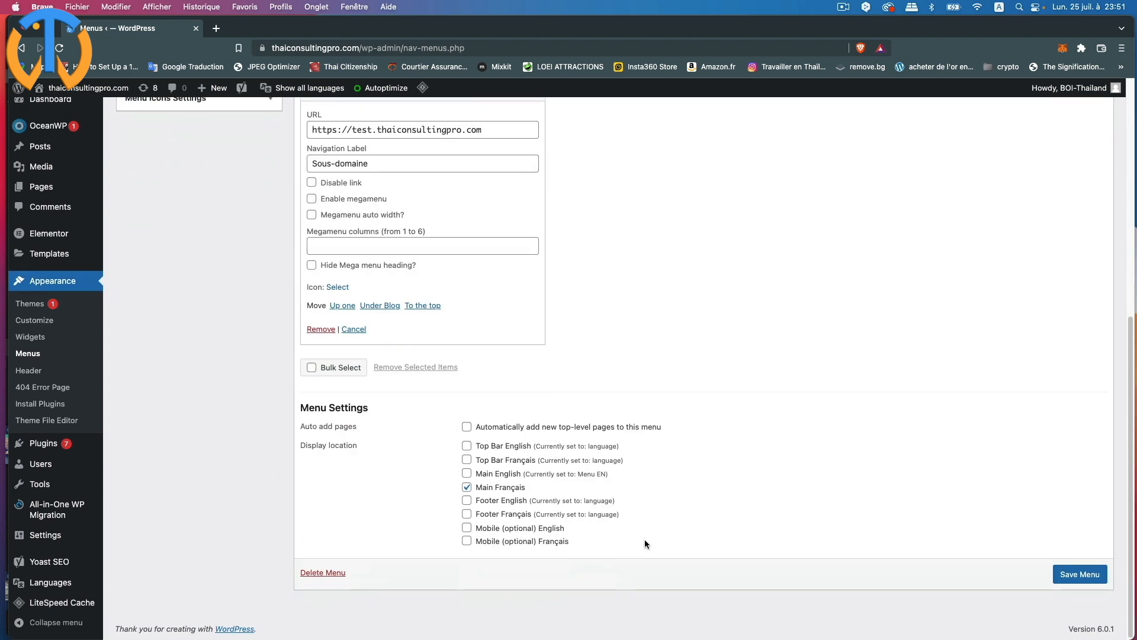
pyautogui.click(1082, 575)
pyautogui.moveTo(82, 89)
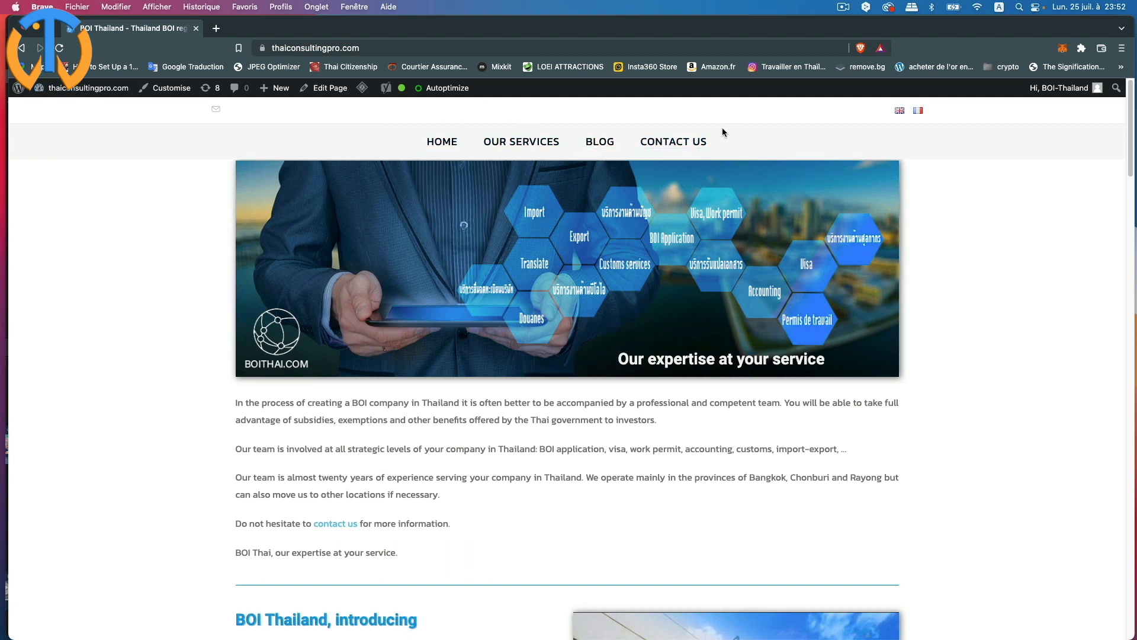
# - Switch the main site to French and confirm SOUS-DOMAINE leads to the test site
pyautogui.click(918, 111)
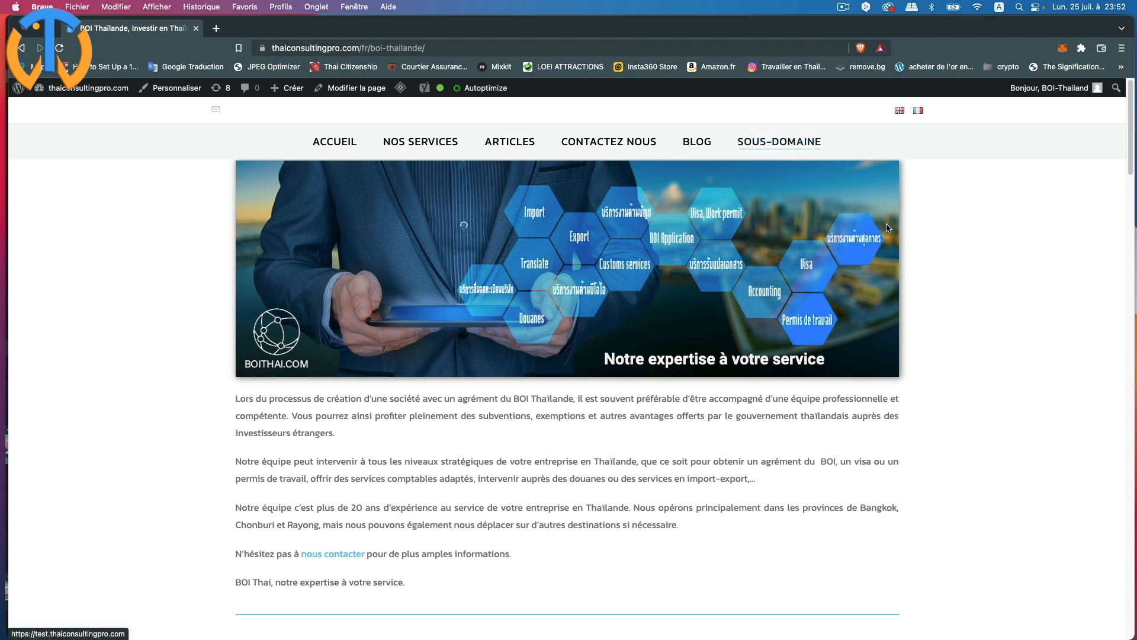
pyautogui.click(792, 146)
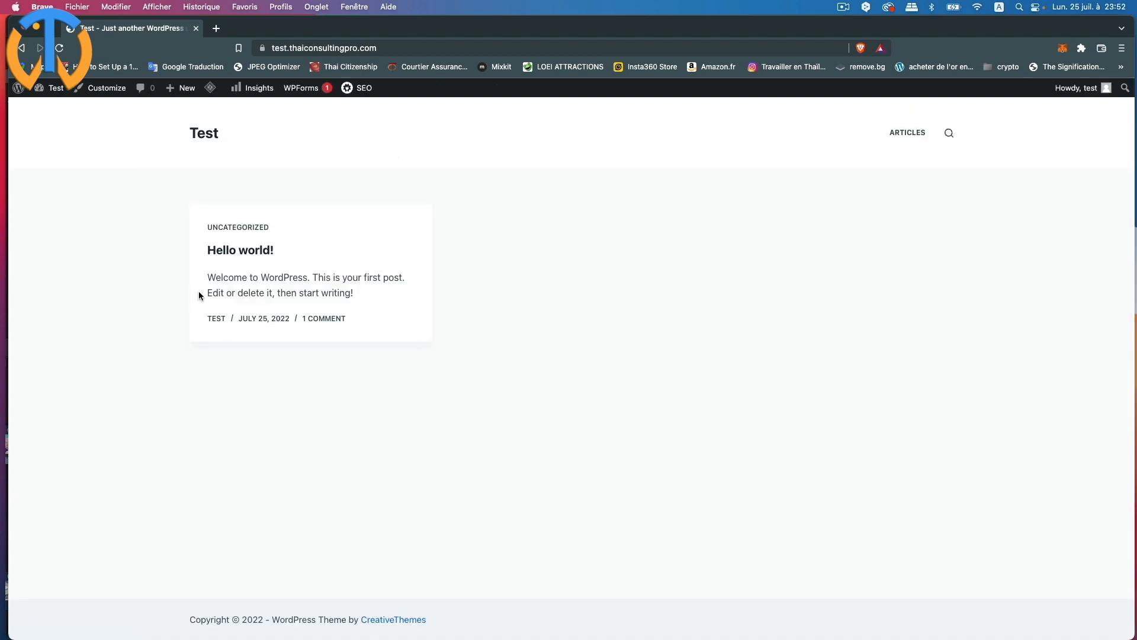
pyautogui.click(912, 136)
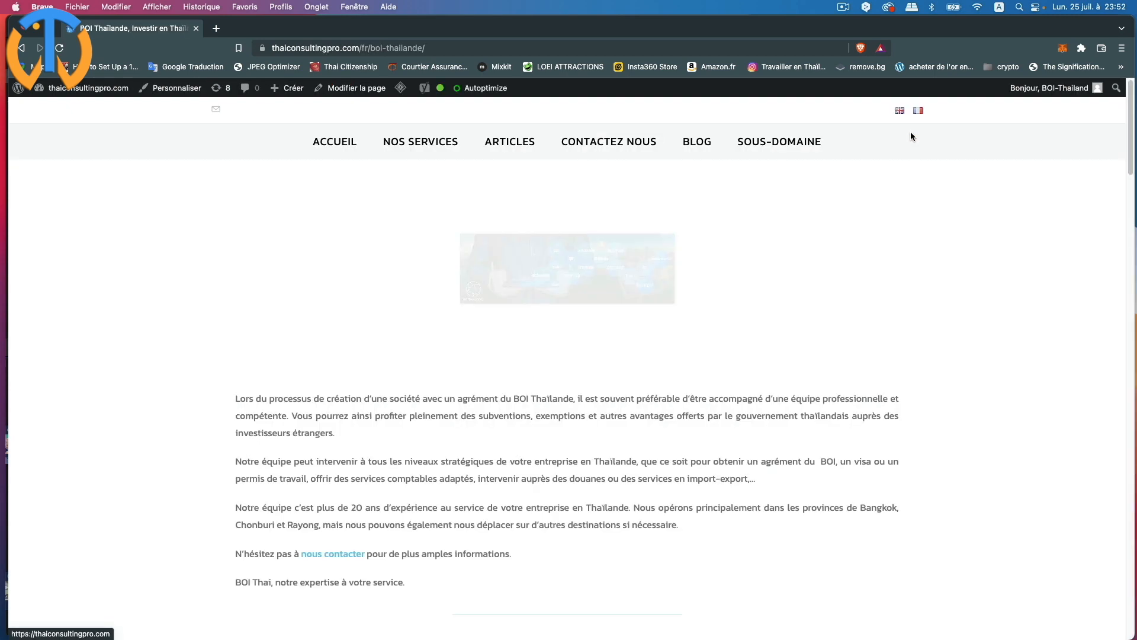
pyautogui.click(800, 142)
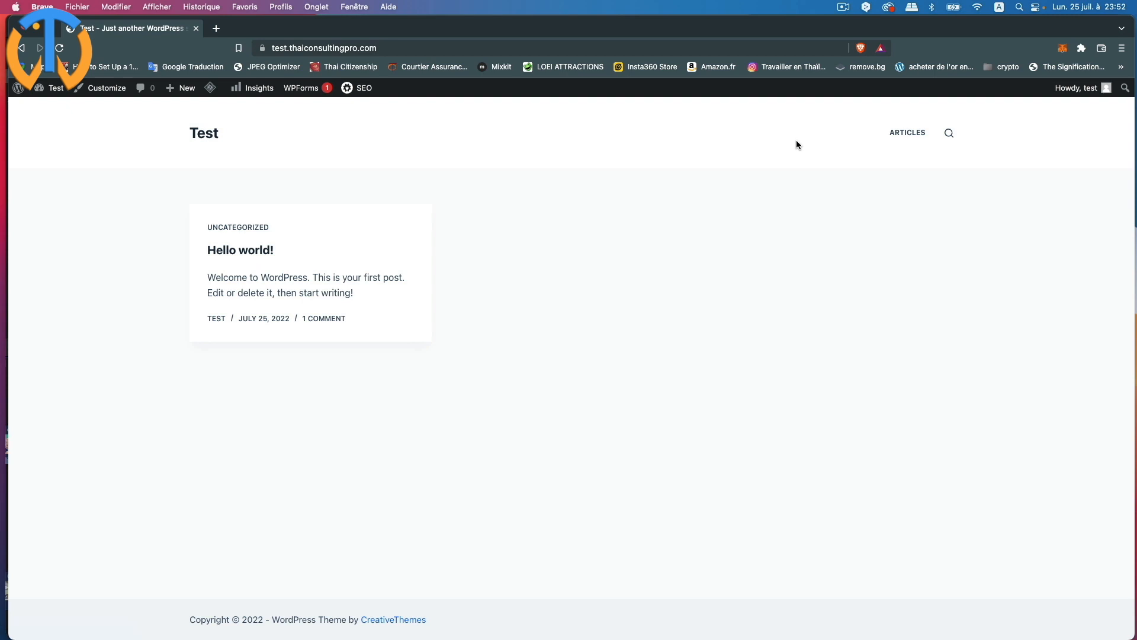
# - Open the test site's WordPress Dashboard from the admin bar
pyautogui.click(57, 114)
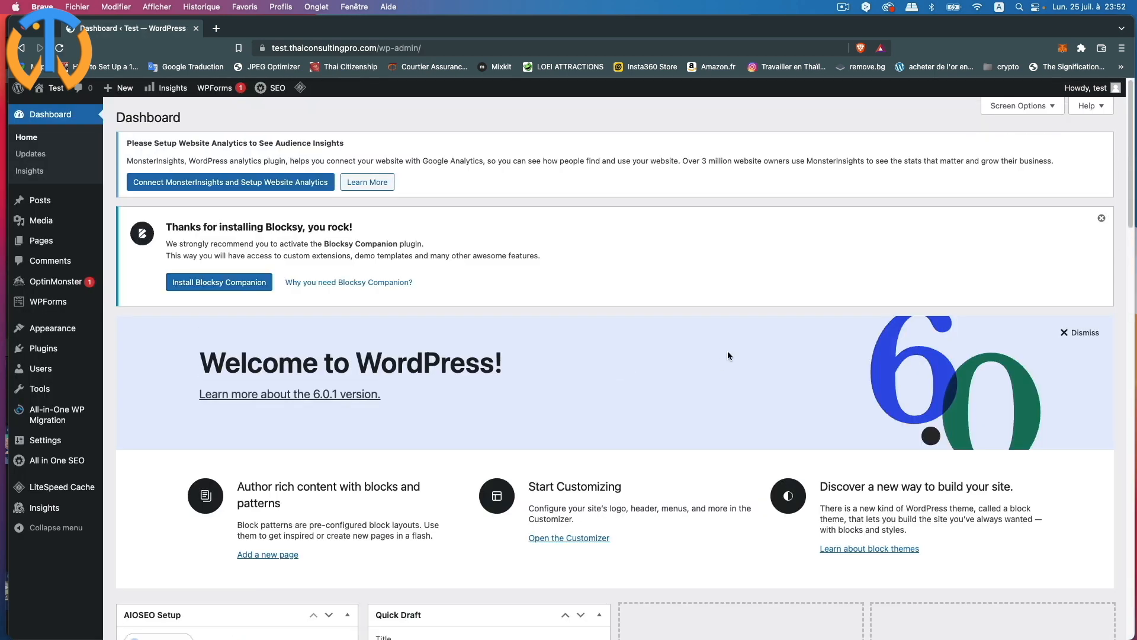
pyautogui.scroll(-3, 727, 350)
pyautogui.scroll(-3, 727, 351)
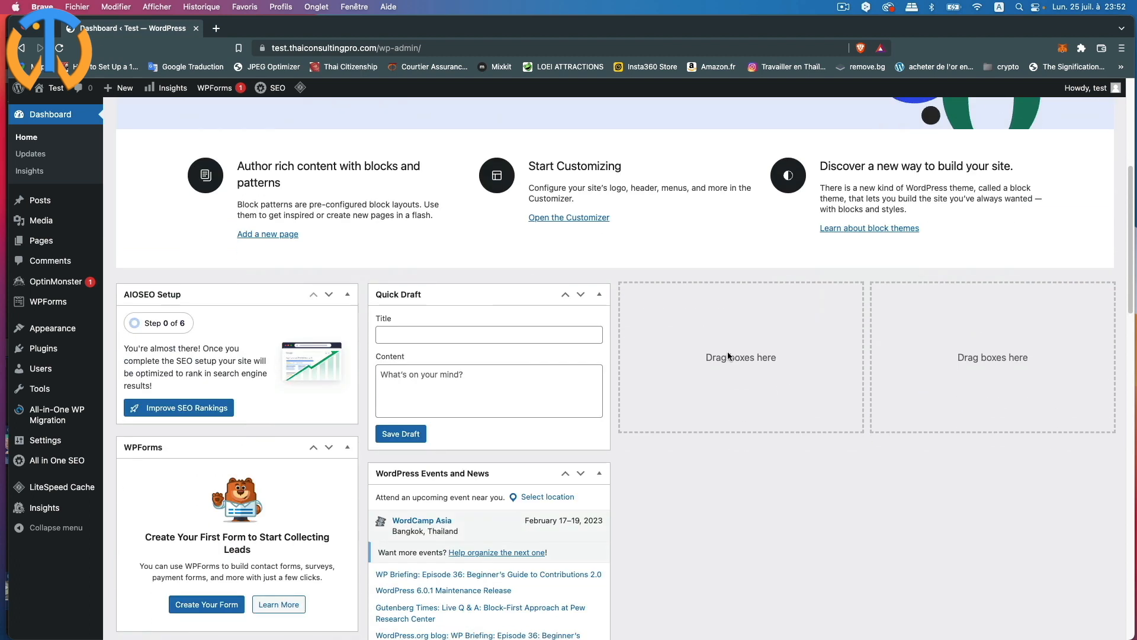